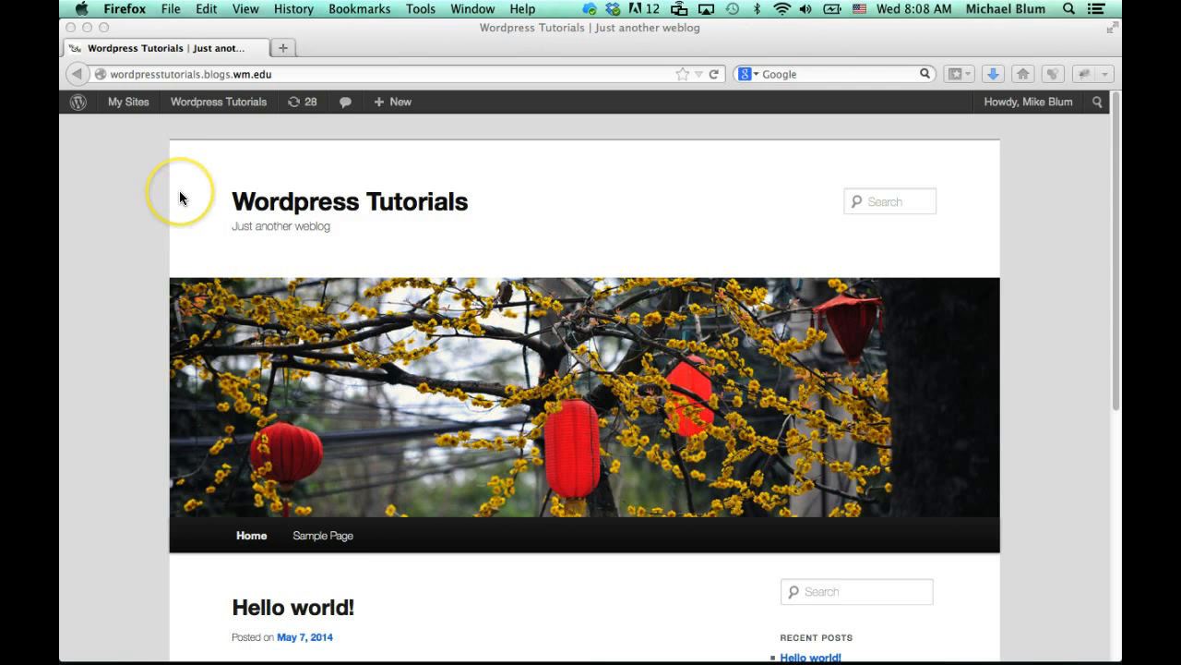
# Step: View the list of your sites and return to the Wordpress Tutorials front page
pyautogui.click(123, 105)
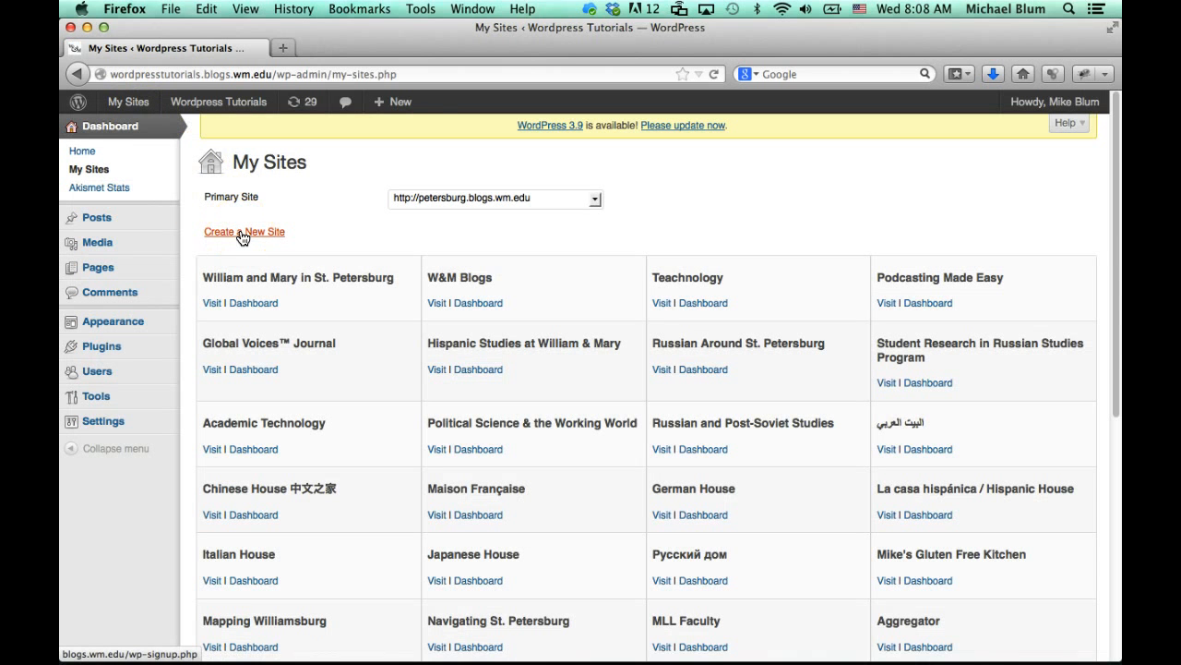
pyautogui.moveTo(210, 106)
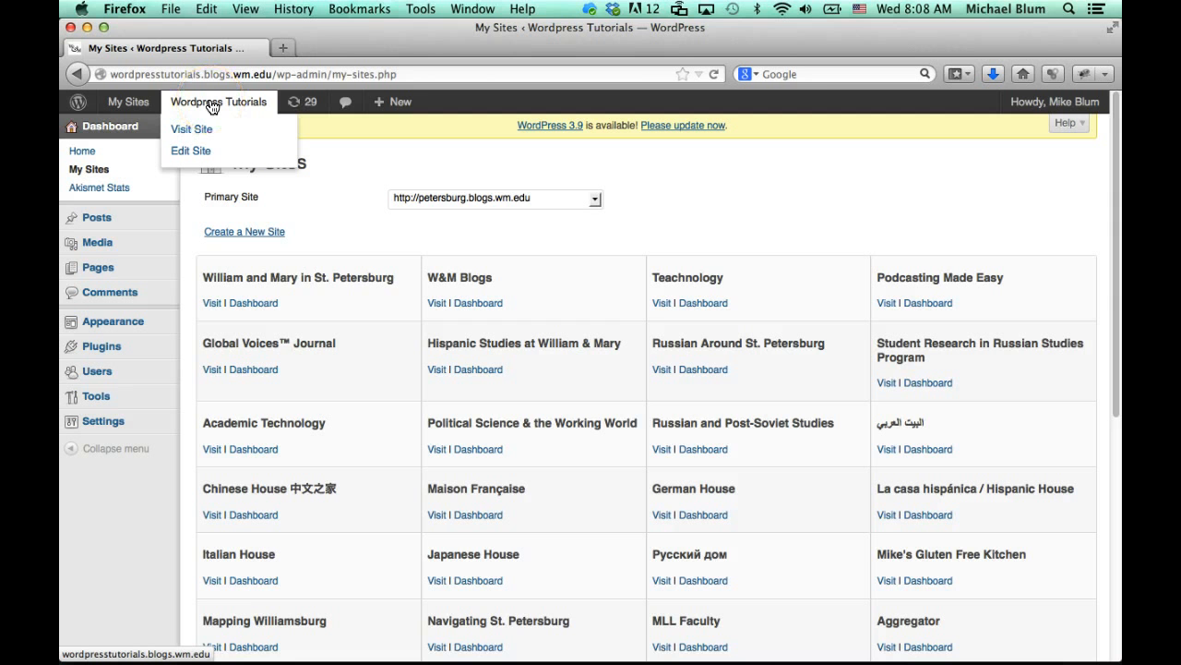
pyautogui.click(211, 106)
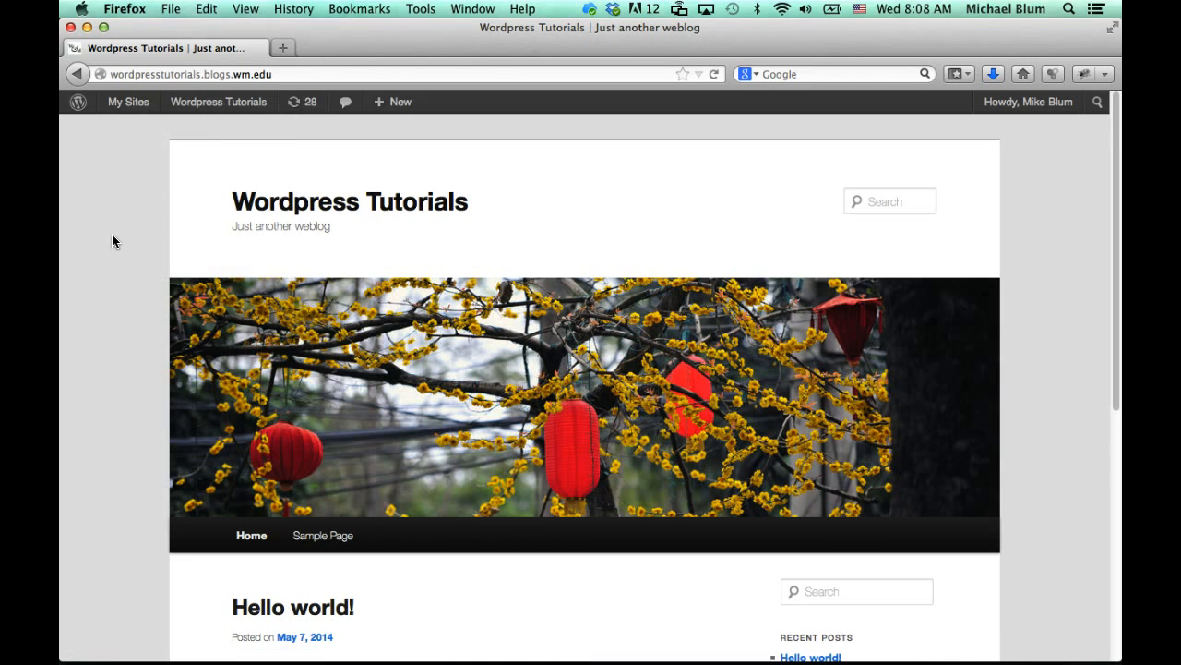
# Step: Open the Wordpress Tutorials dashboard, and return to the public site to look over its home page
pyautogui.click(209, 106)
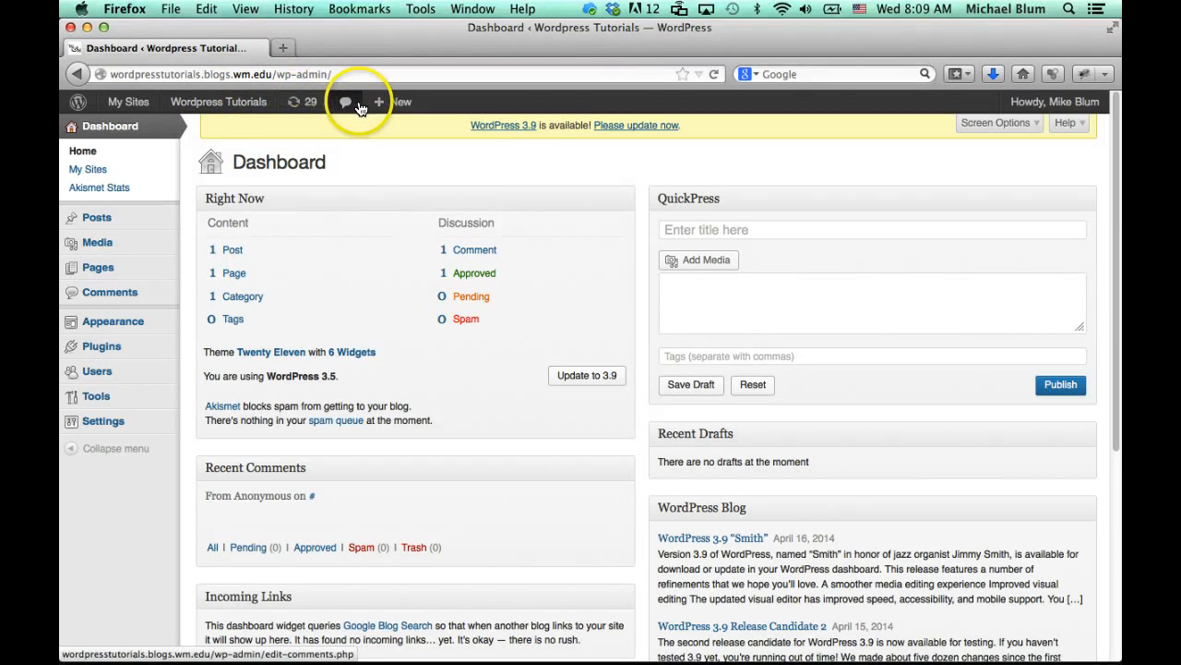
pyautogui.moveTo(382, 109)
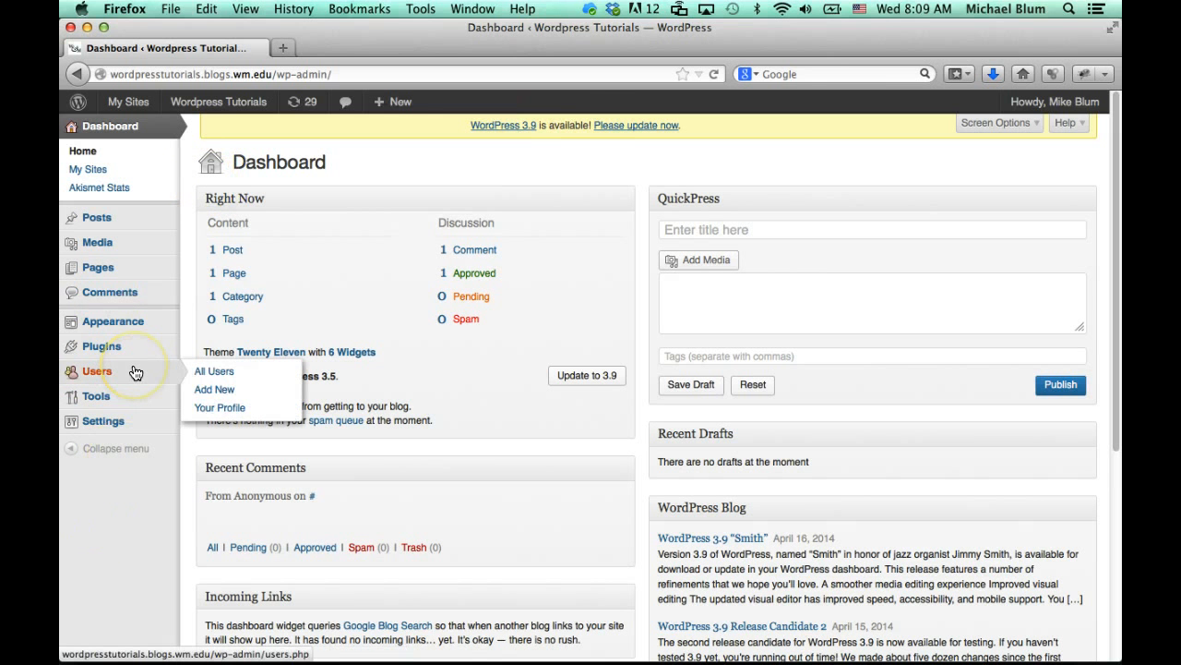
pyautogui.click(203, 106)
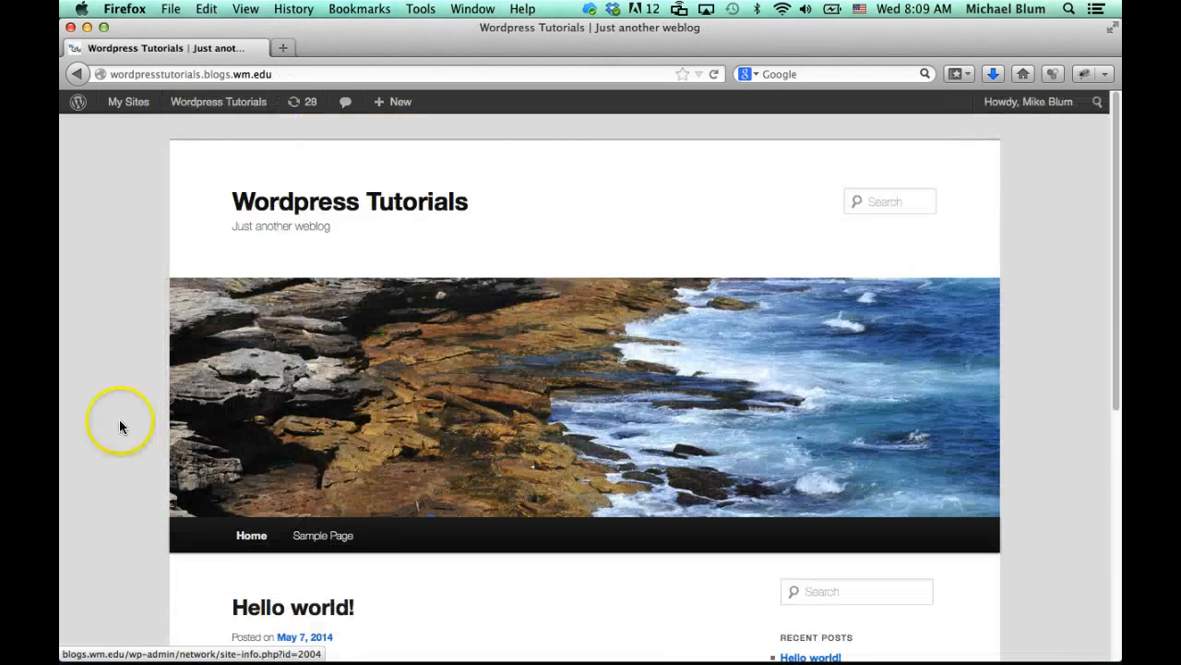
pyautogui.scroll(-1, 102, 481)
pyautogui.scroll(-2, 101, 481)
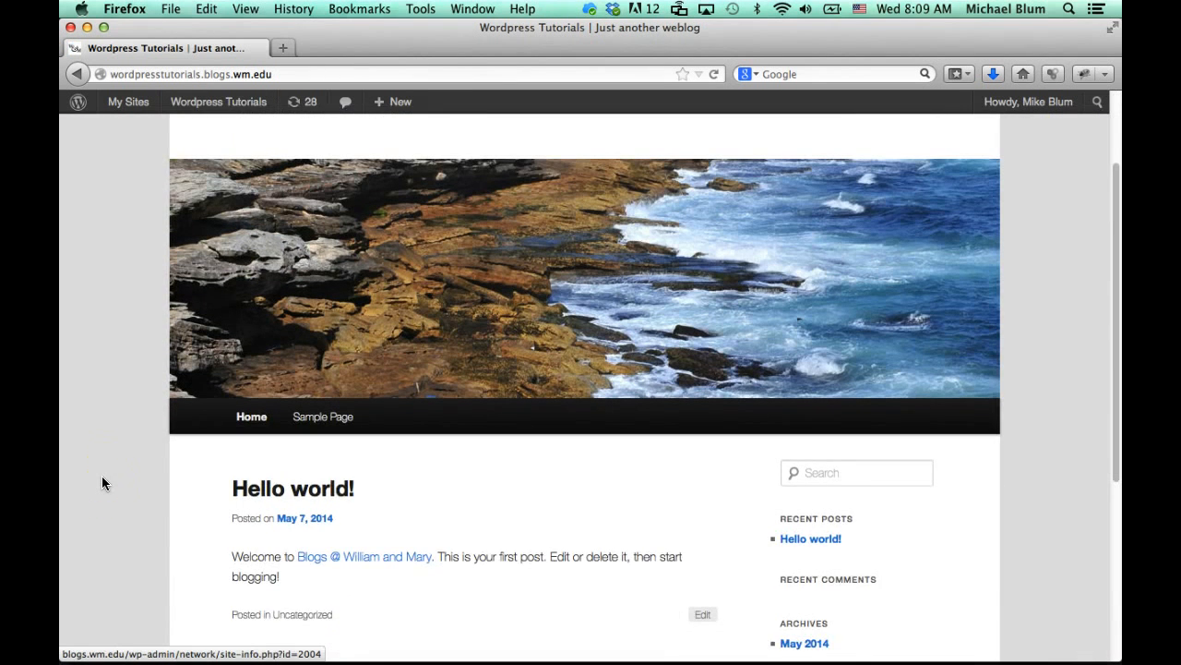
pyautogui.scroll(3, 102, 482)
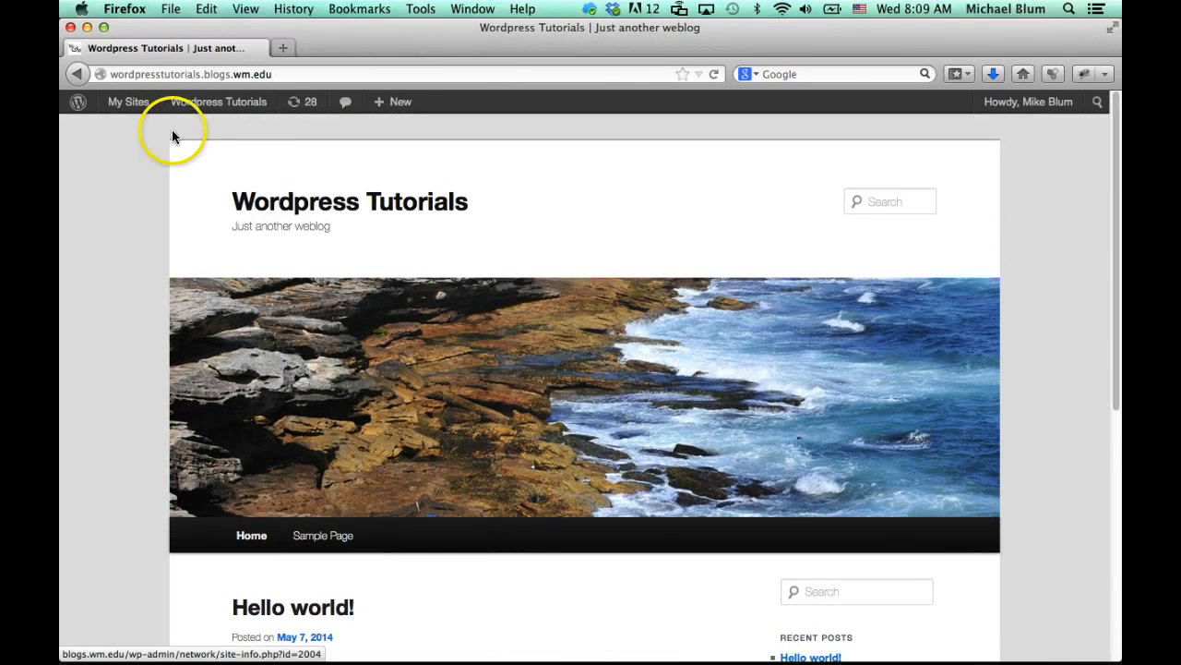
# Step: Go to the site's list of posts through the dashboard and start a new post
pyautogui.moveTo(191, 105)
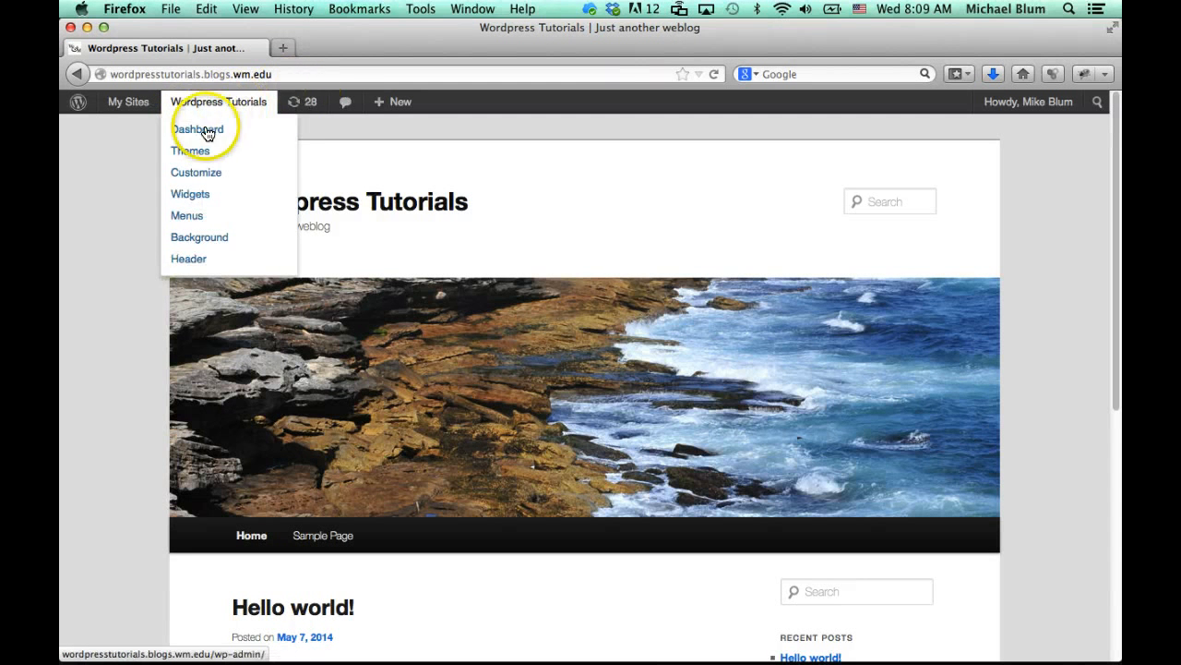
pyautogui.click(199, 128)
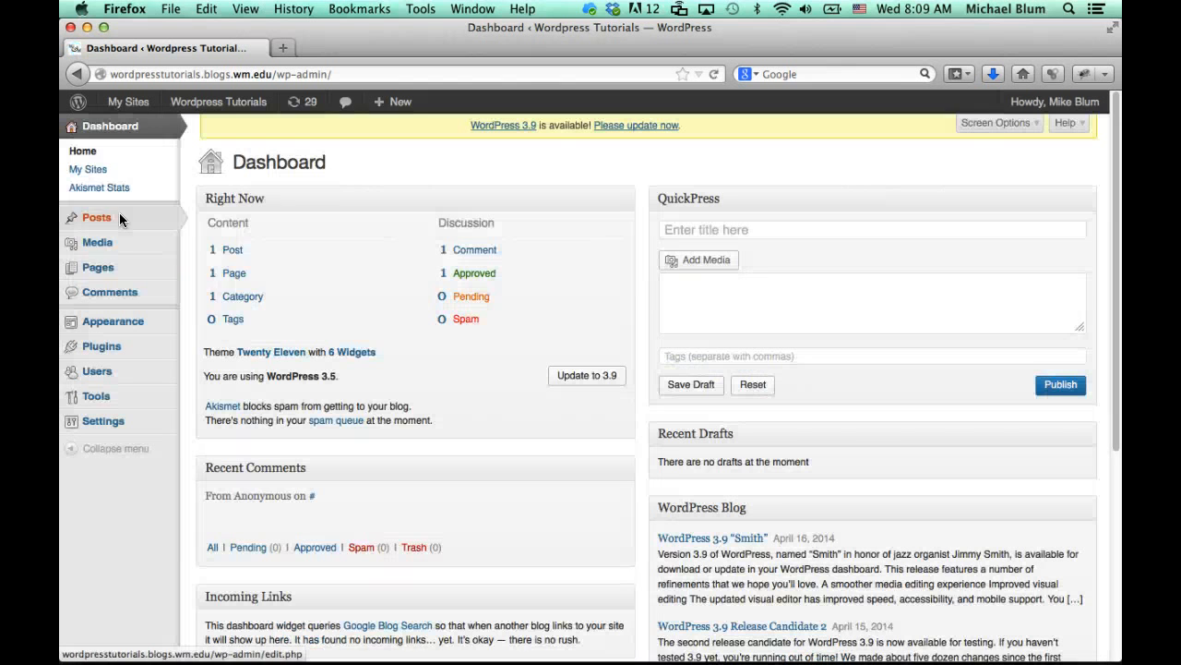
pyautogui.moveTo(96, 224)
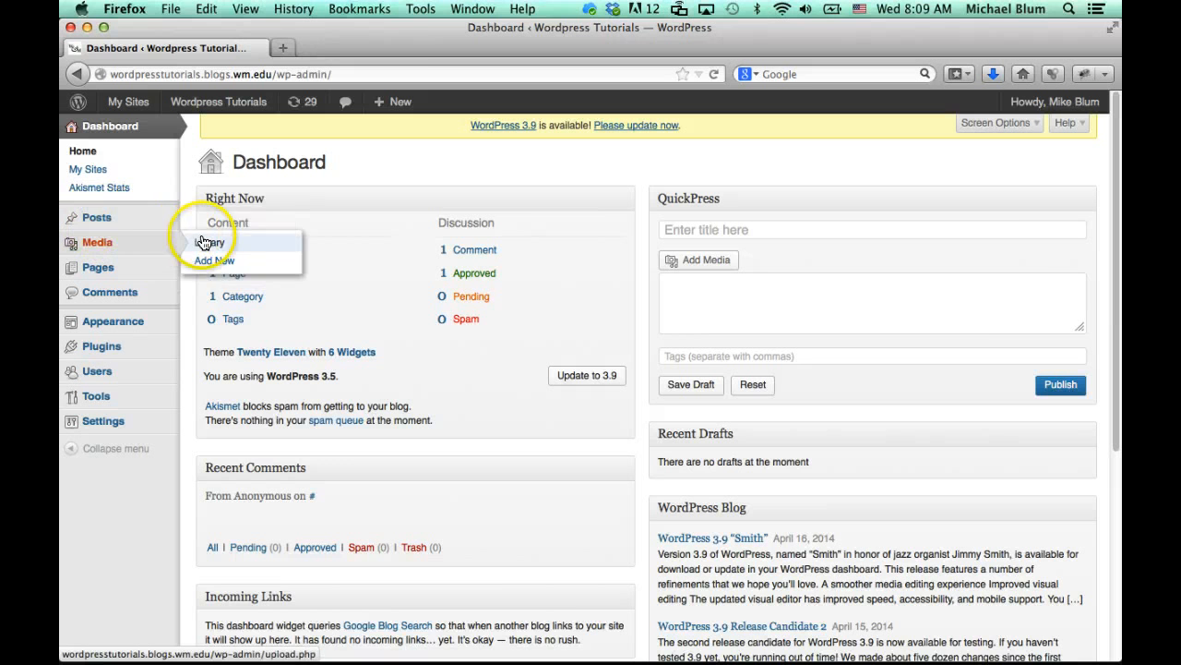
pyautogui.click(97, 217)
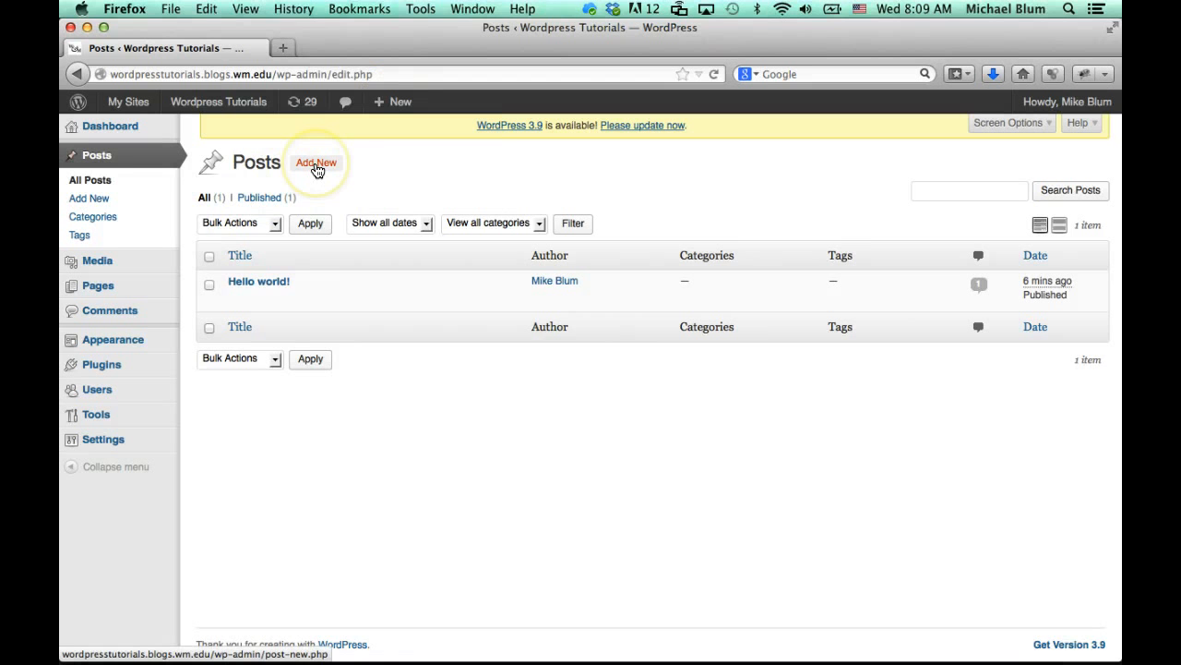
pyautogui.moveTo(297, 320)
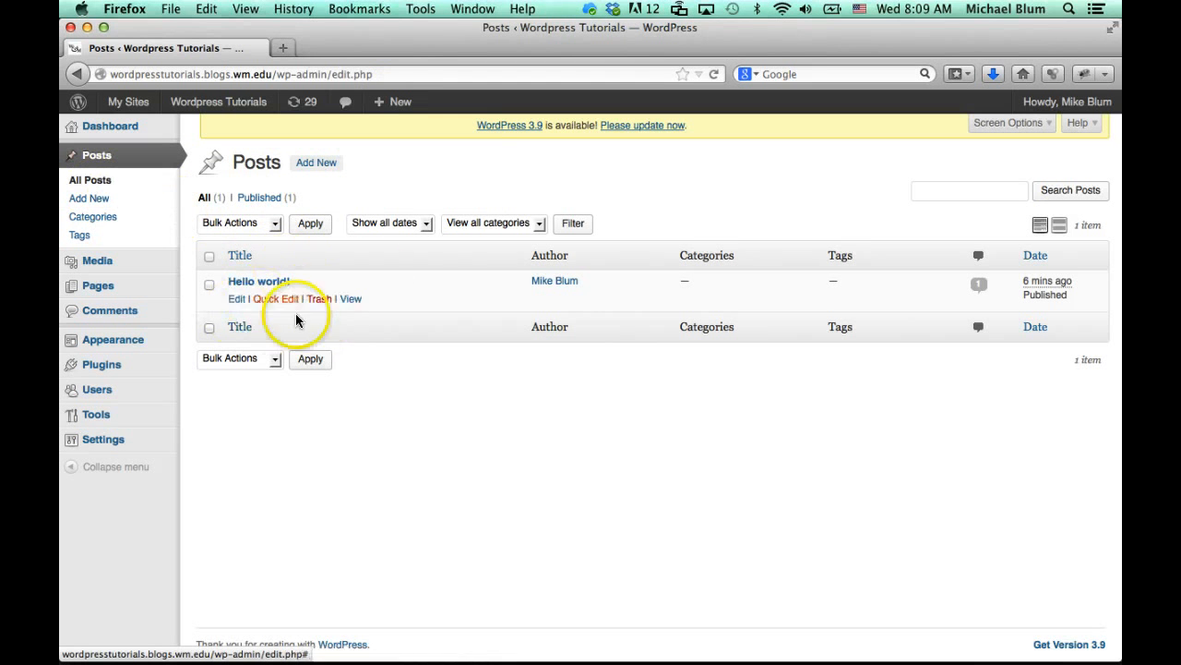
pyautogui.click(314, 173)
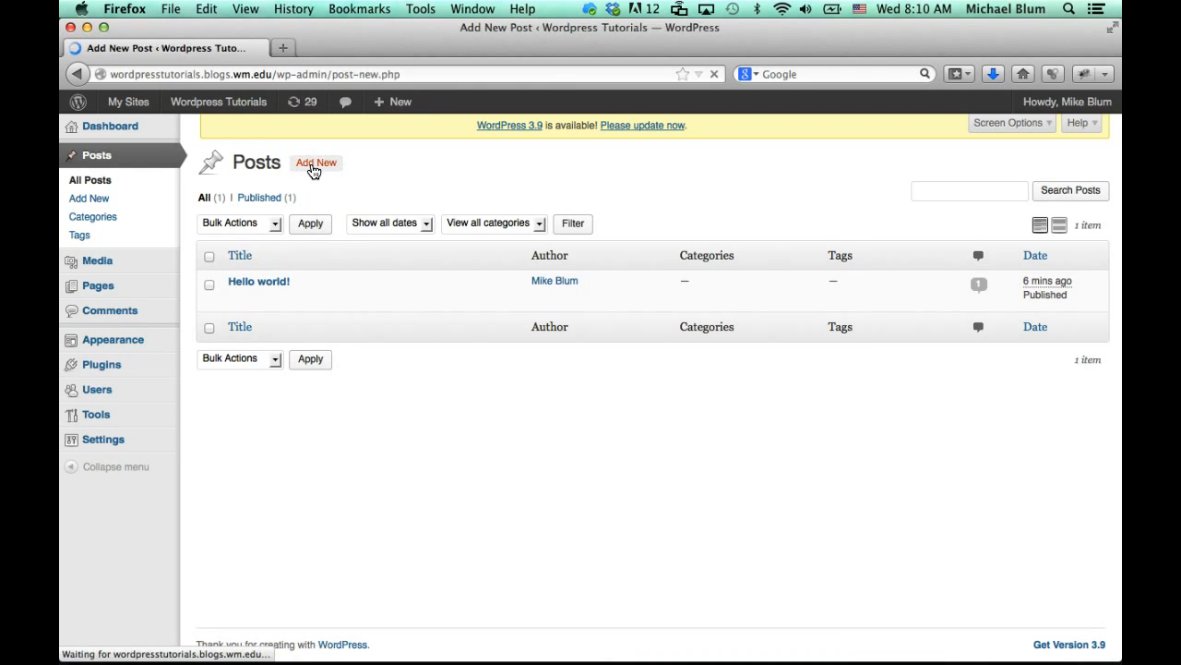
# Step: Title the new post "My First Post"
pyautogui.click(287, 196)
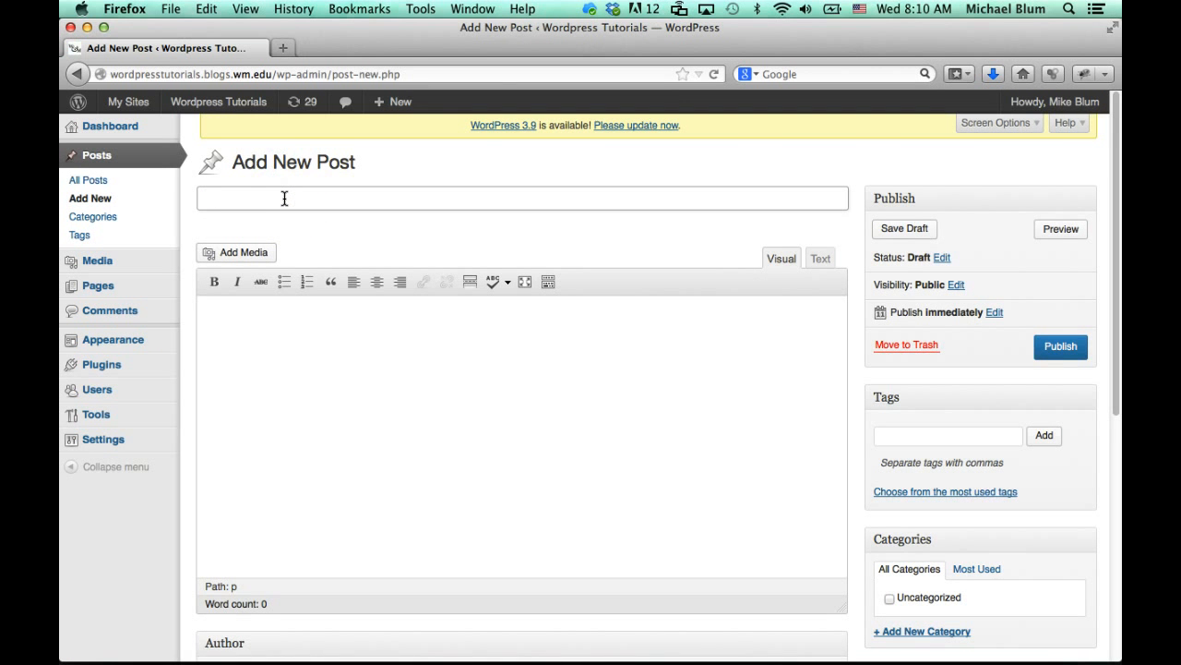
pyautogui.write('My First Post')
pyautogui.click(316, 347)
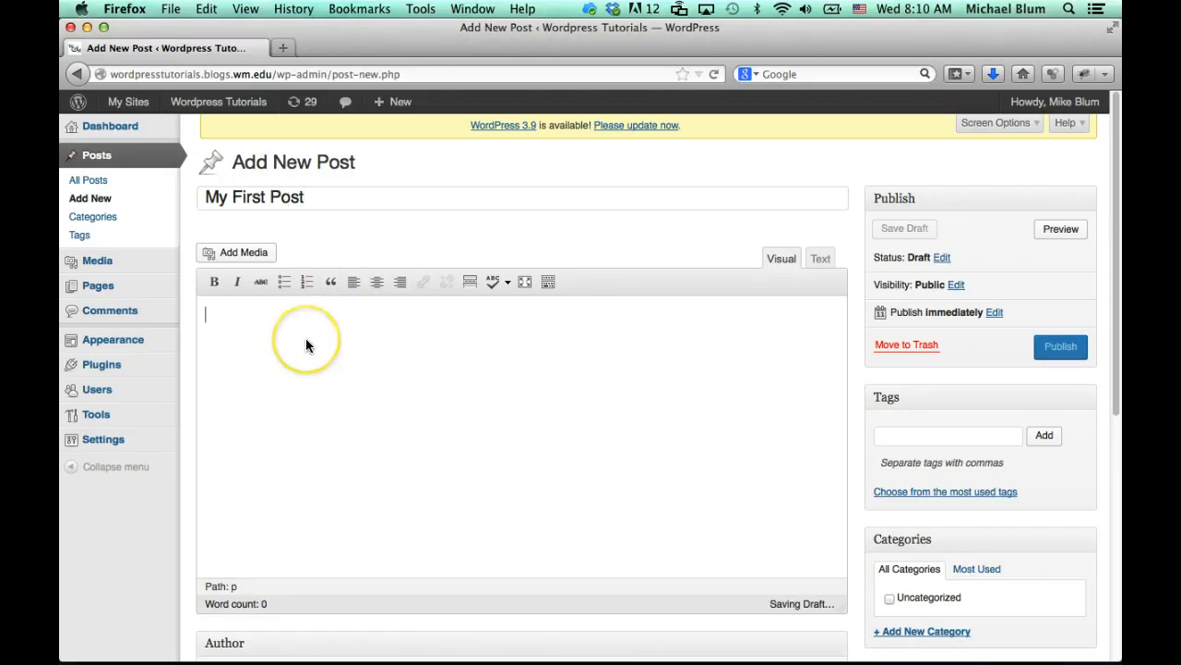
pyautogui.click(338, 195)
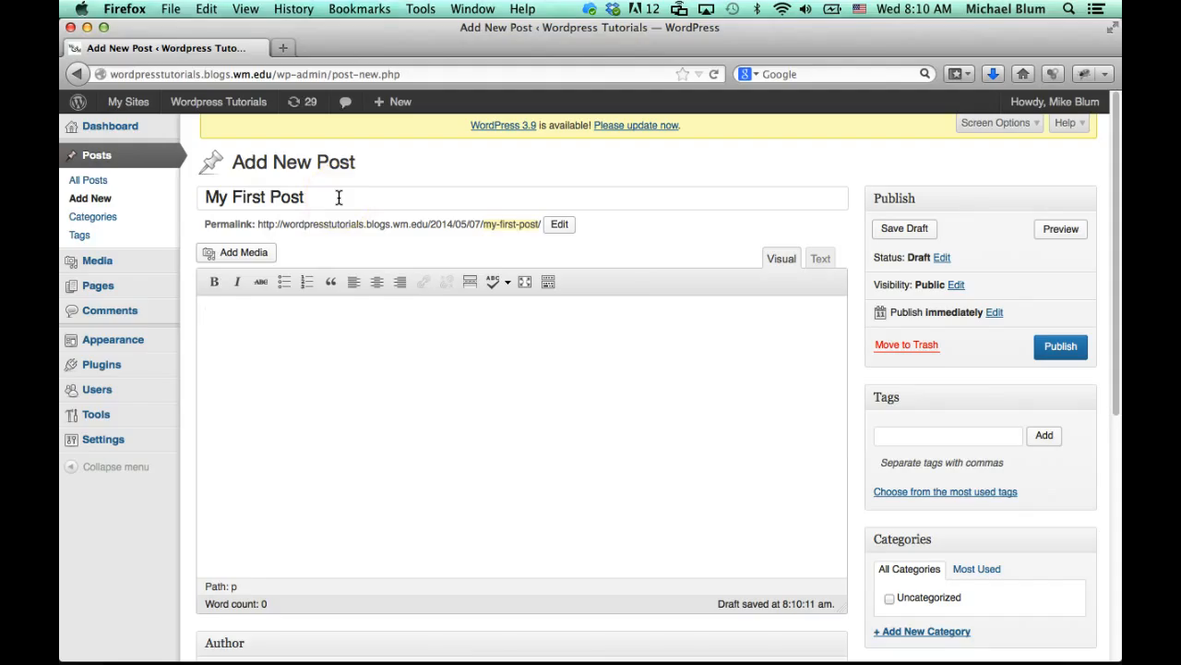
# Step: Enter "Text Goes Here" as the post's body and show the editor's additional row of formatting tools
pyautogui.click(282, 353)
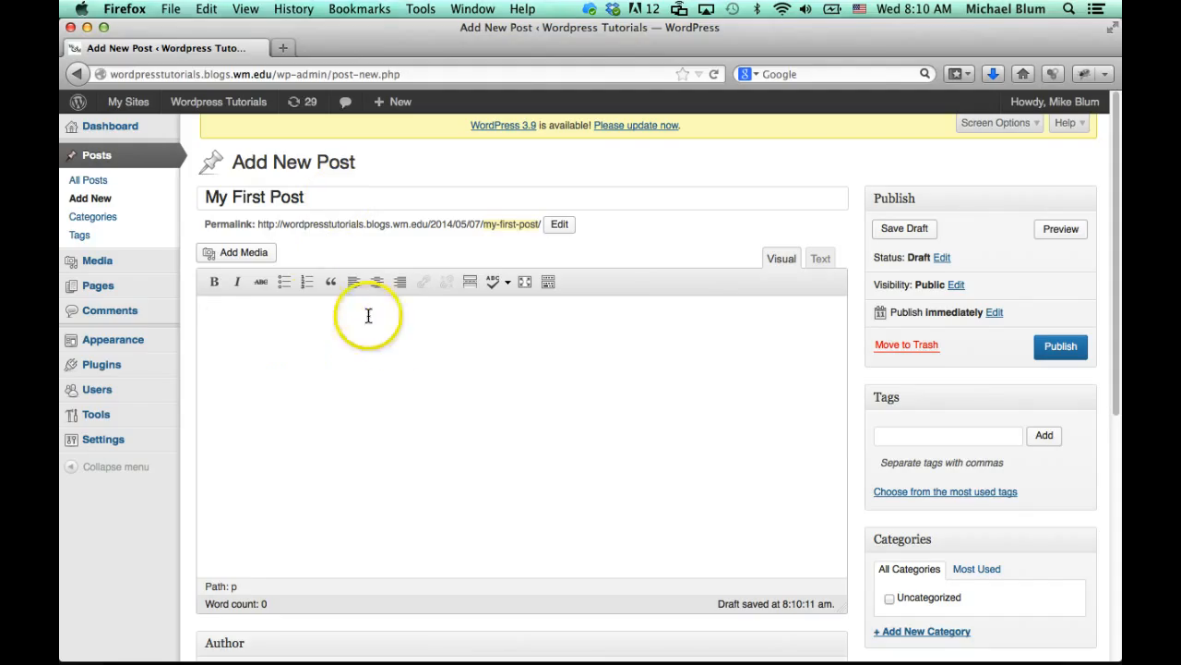
pyautogui.click(313, 328)
pyautogui.write('Text Goes Here')
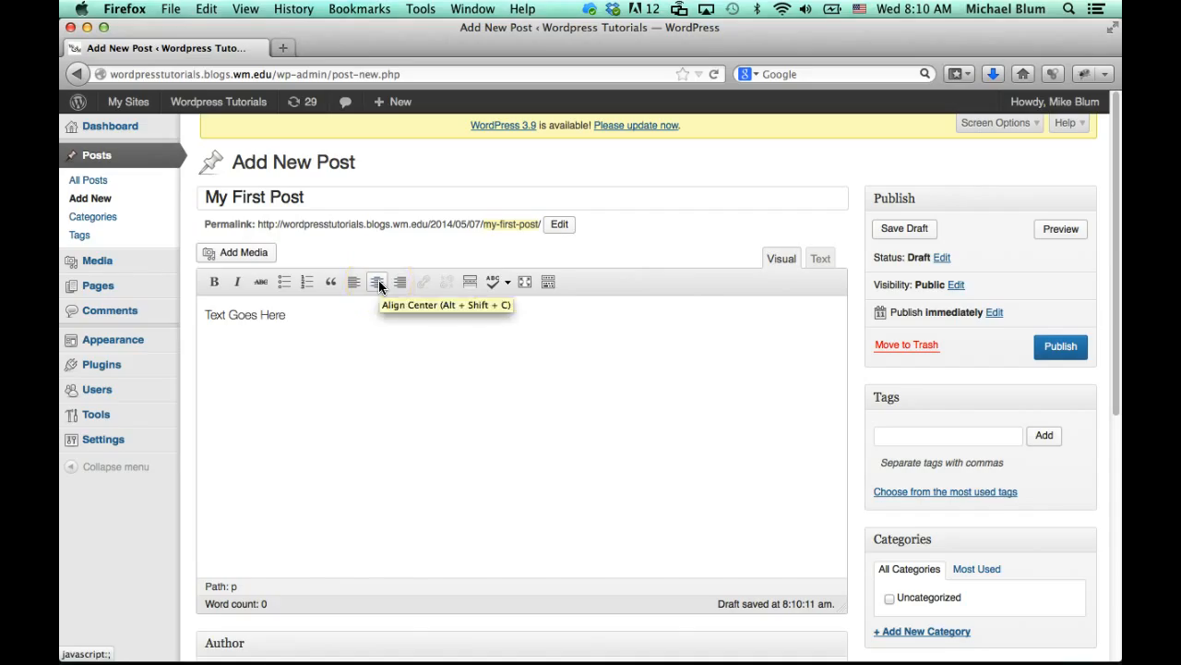
pyautogui.click(547, 283)
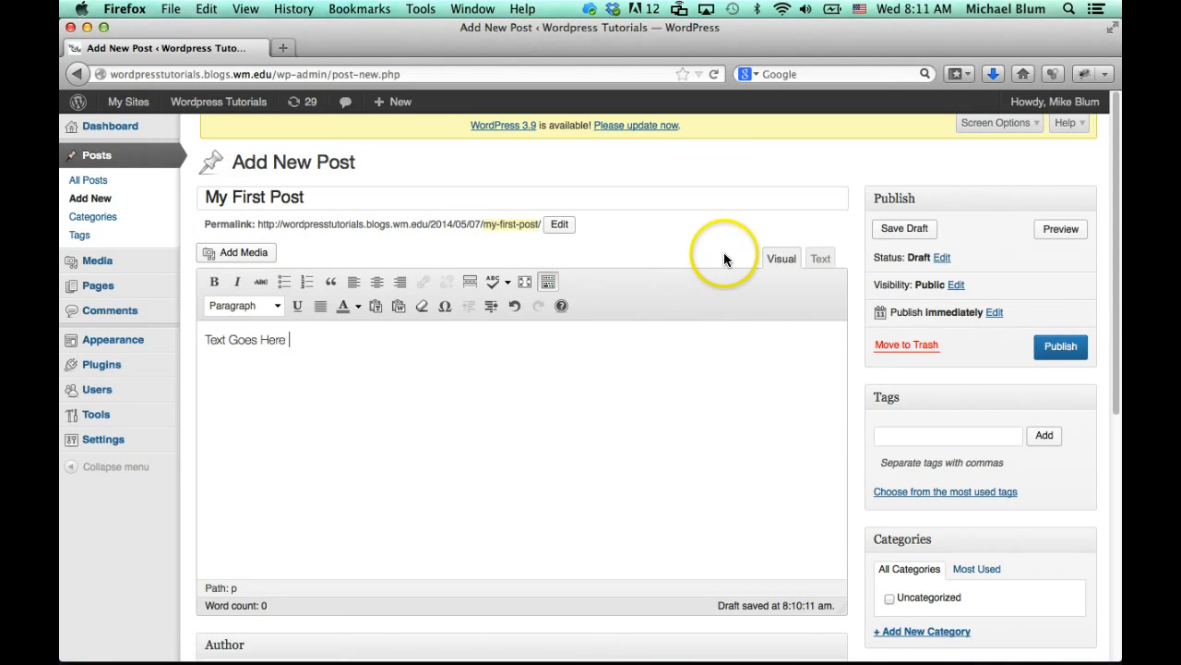
# Step: Switch the post to HTML editing and wrap "Text Goes Here" in <p> and </p> tags
pyautogui.click(820, 260)
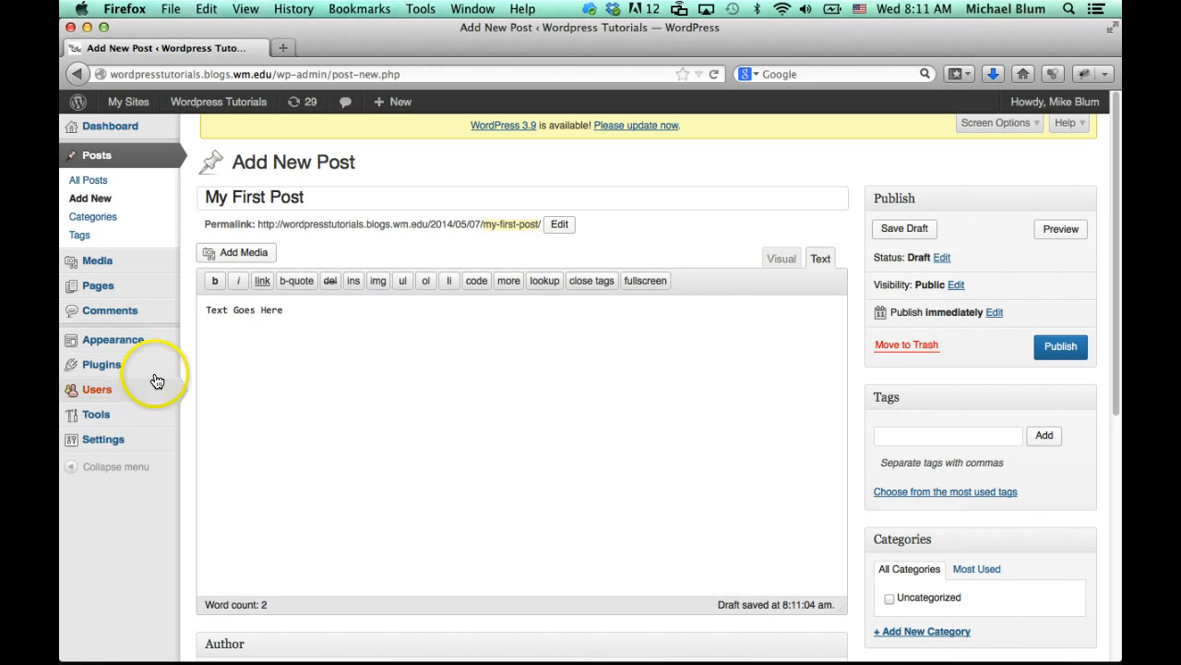
pyautogui.click(204, 309)
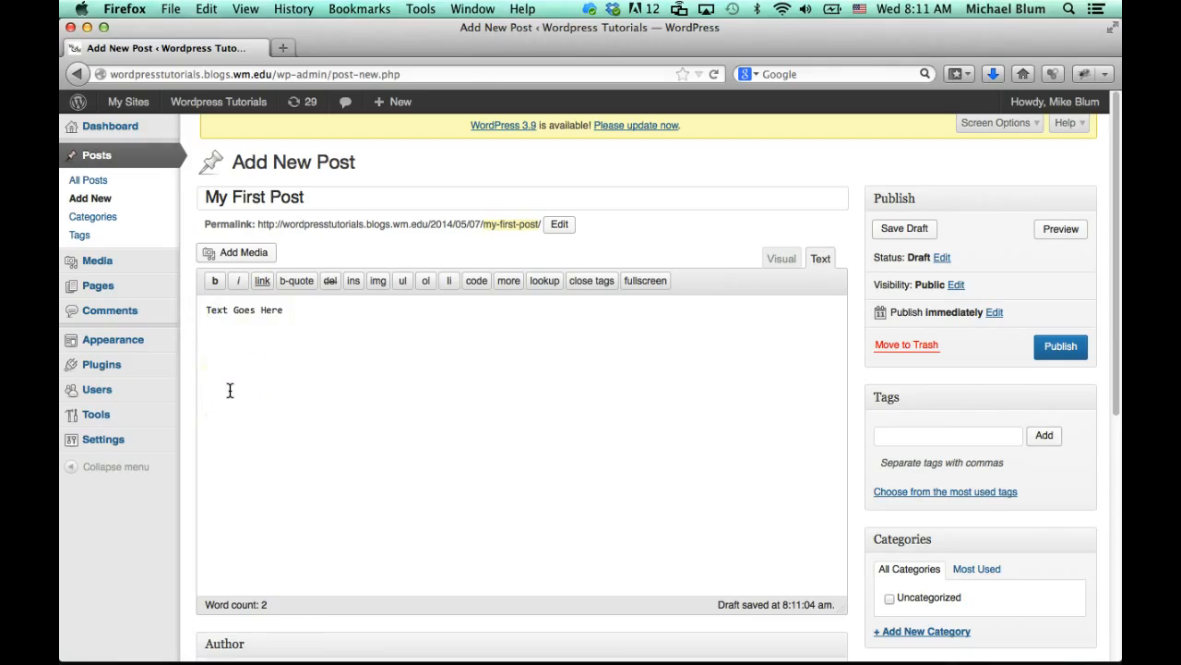
pyautogui.write('<>')
pyautogui.write('p>')
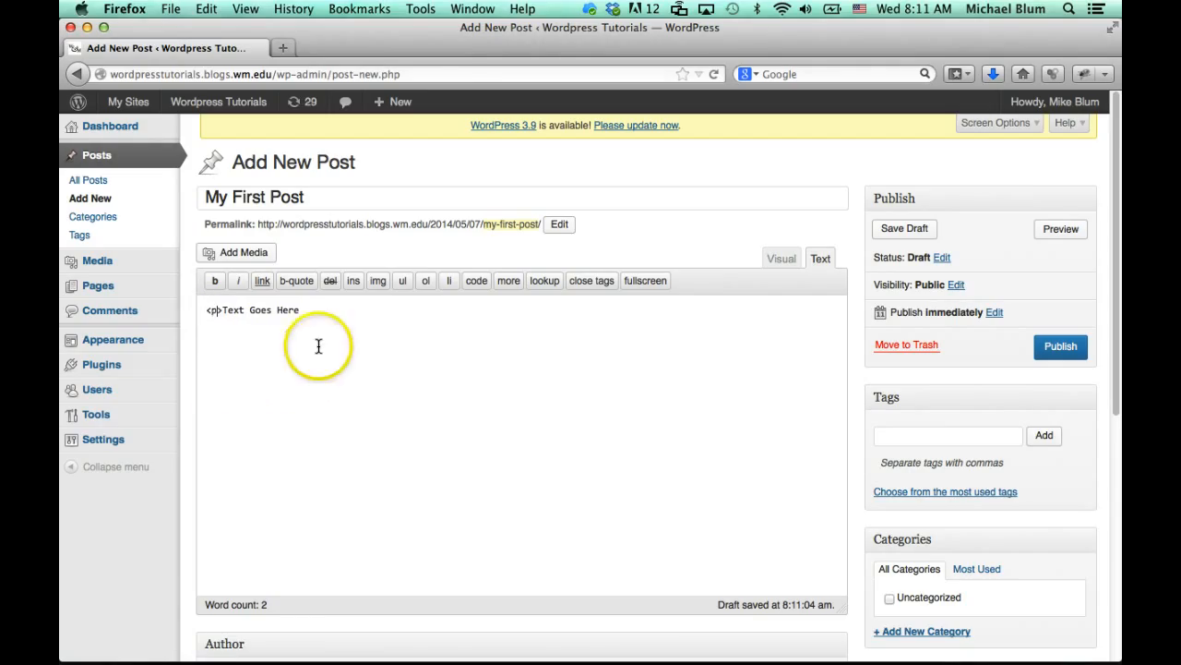
pyautogui.click(317, 316)
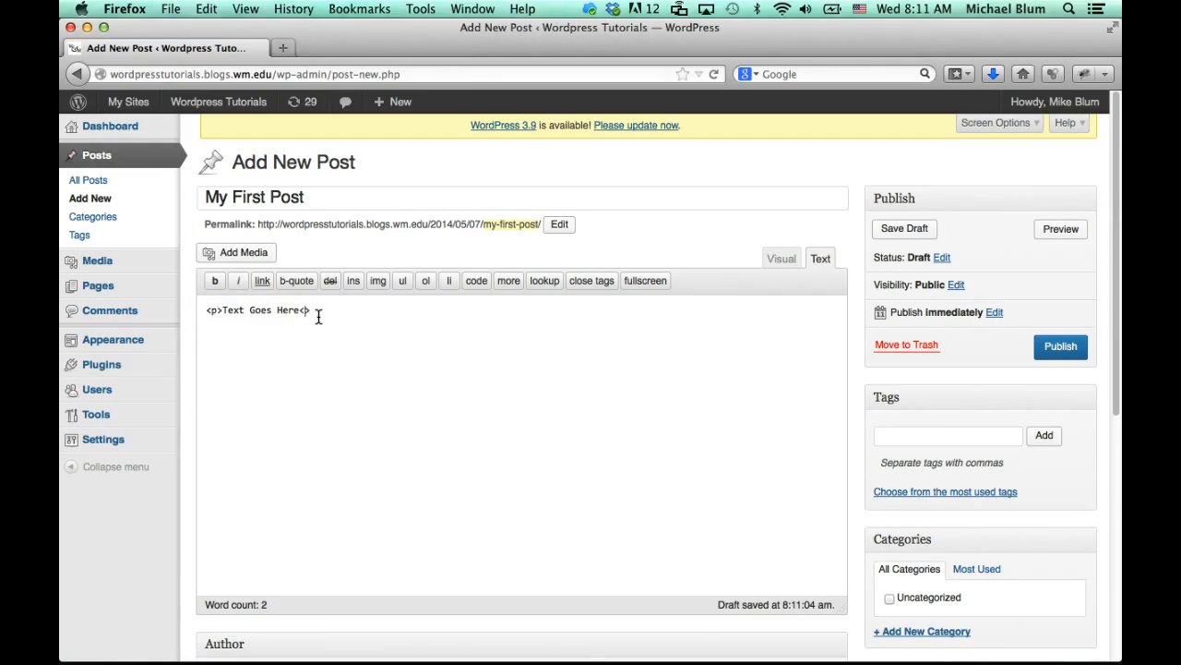
# Step: Change the paragraph tags around "Text Goes Here" to bold tags, <b> and </b>
pyautogui.click(211, 311)
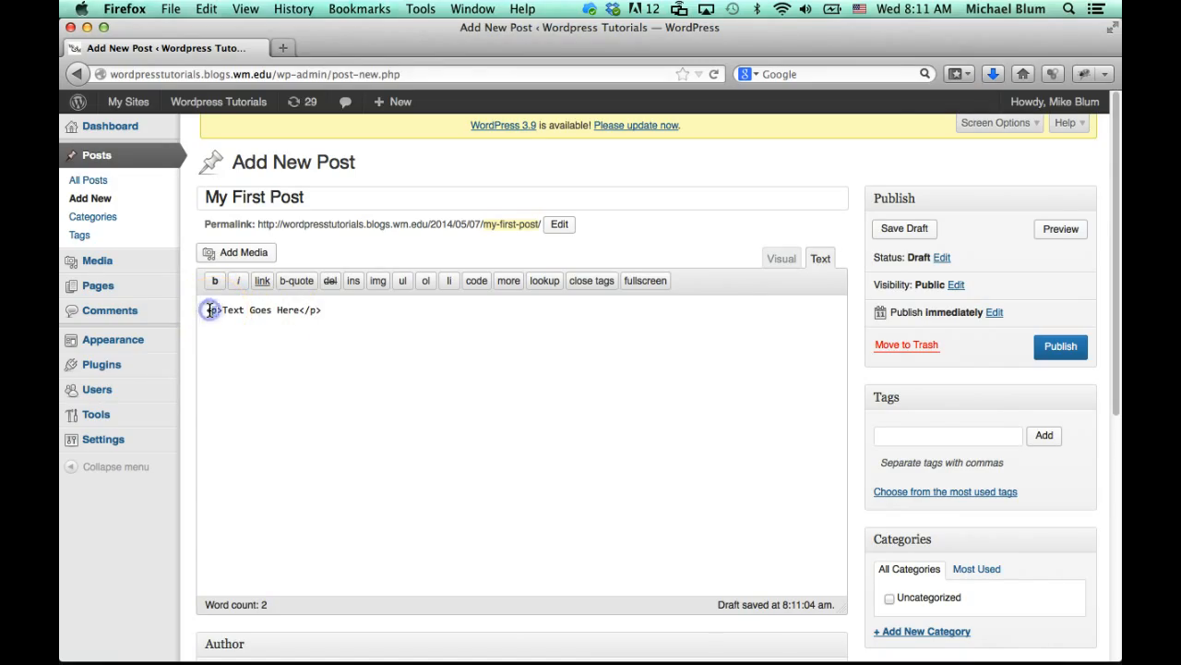
pyautogui.write('b')
pyautogui.click(315, 310)
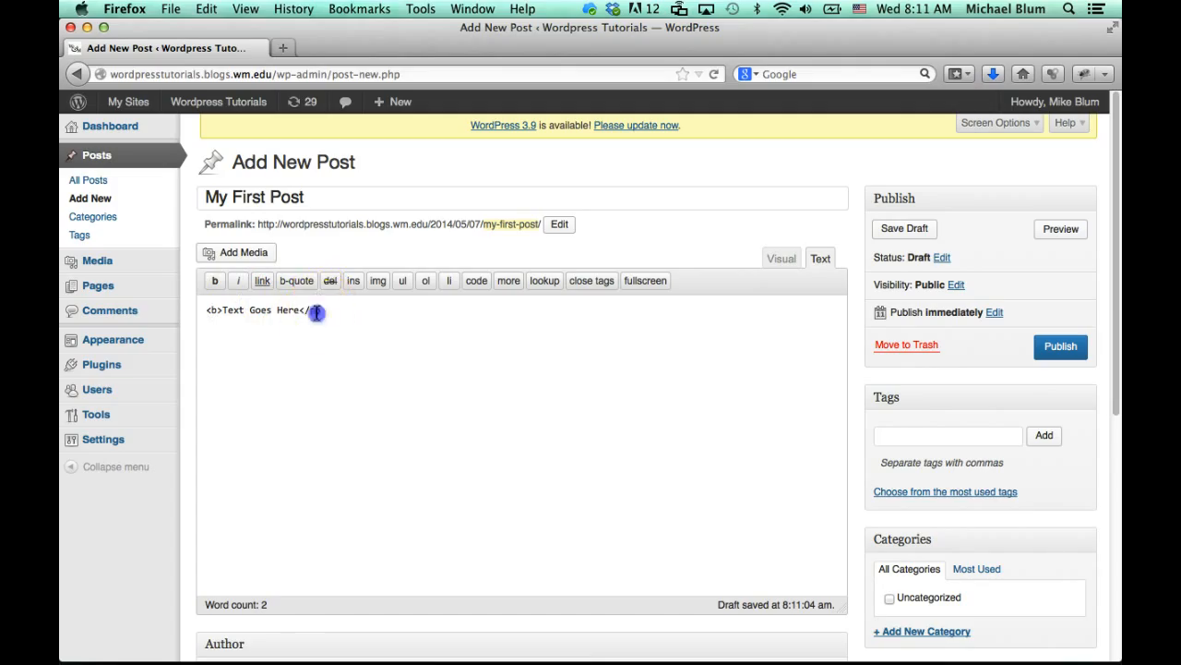
pyautogui.press('BackSpace')
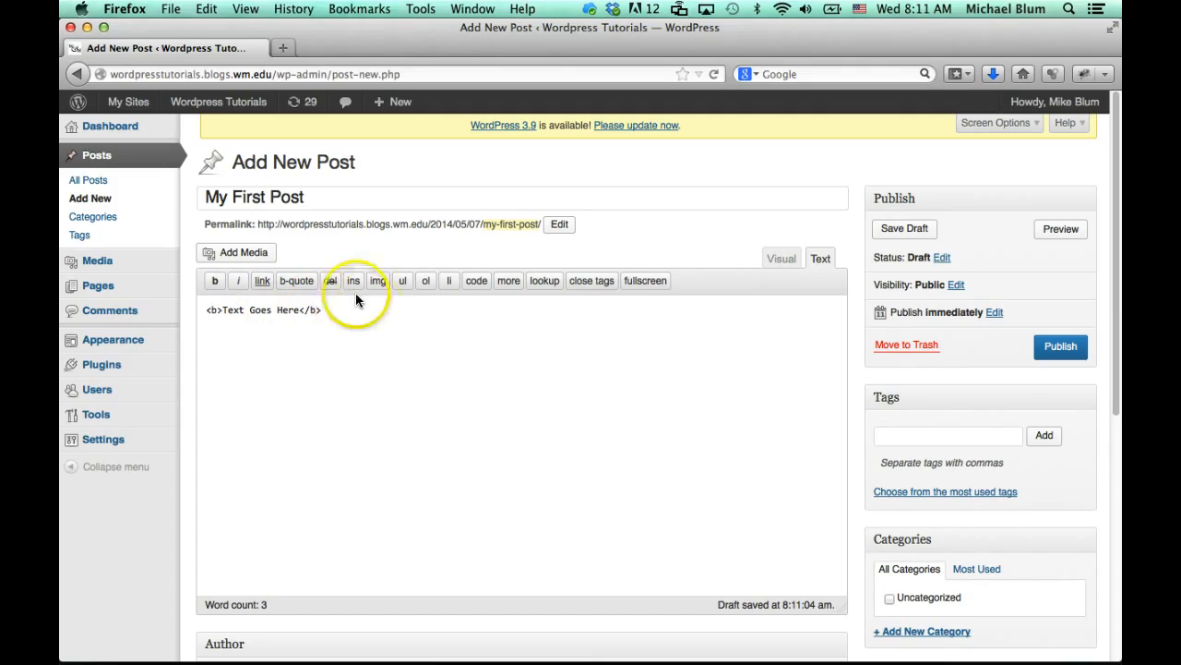
# Step: Add the line "More text below" under the tagged text and return to visual editing
pyautogui.click(345, 307)
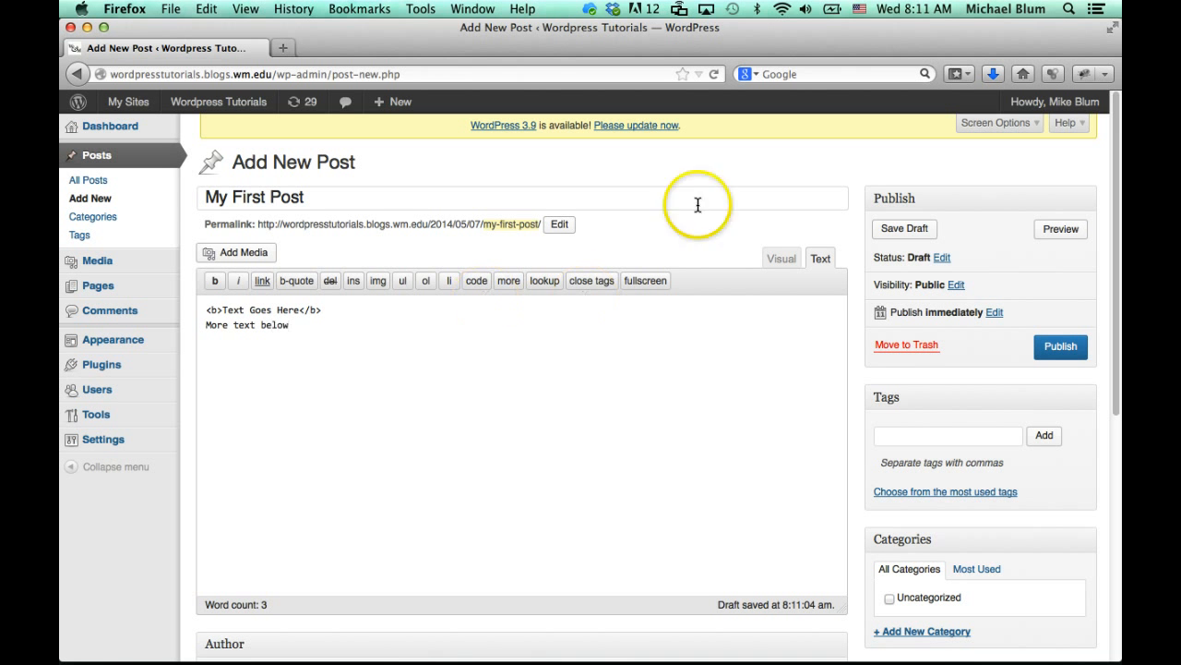
pyautogui.click(782, 263)
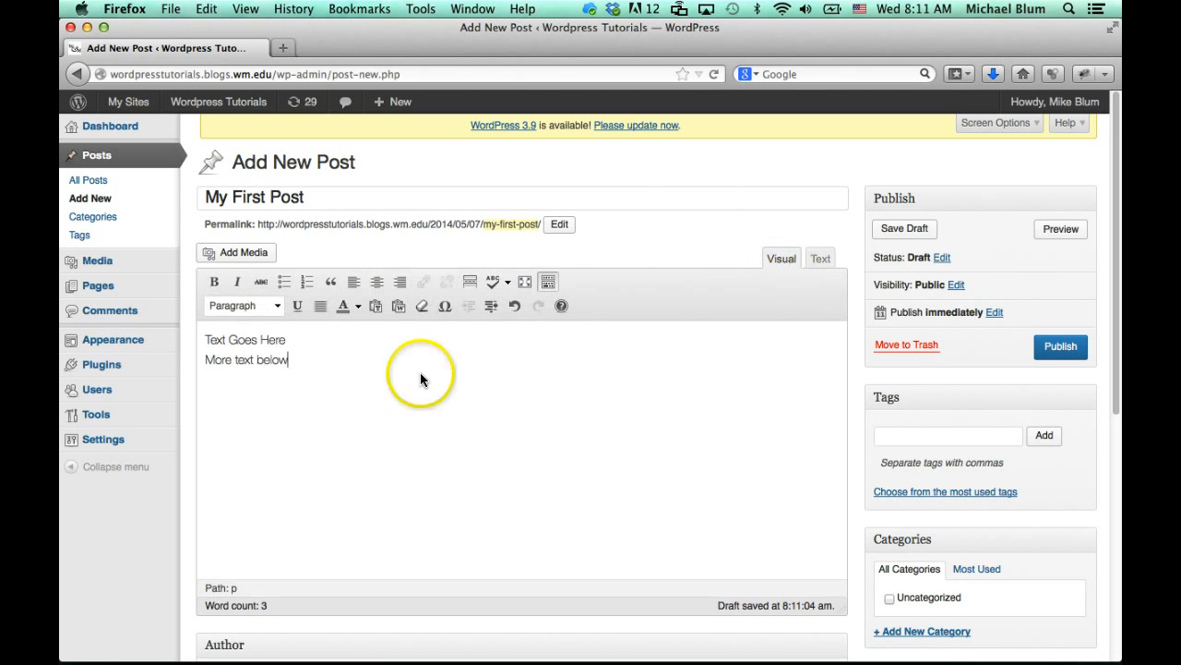
# Step: Check the bold formatting of "Text Goes Here" by comparing the visual and HTML views of the post
pyautogui.click(296, 338)
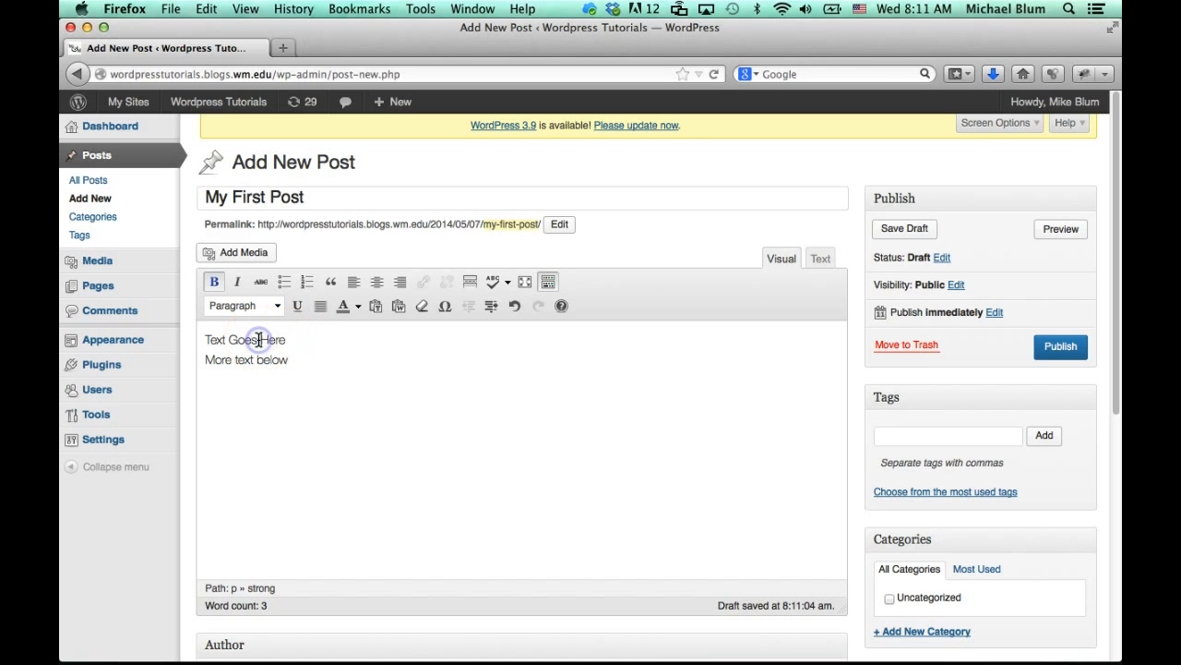
pyautogui.click(817, 259)
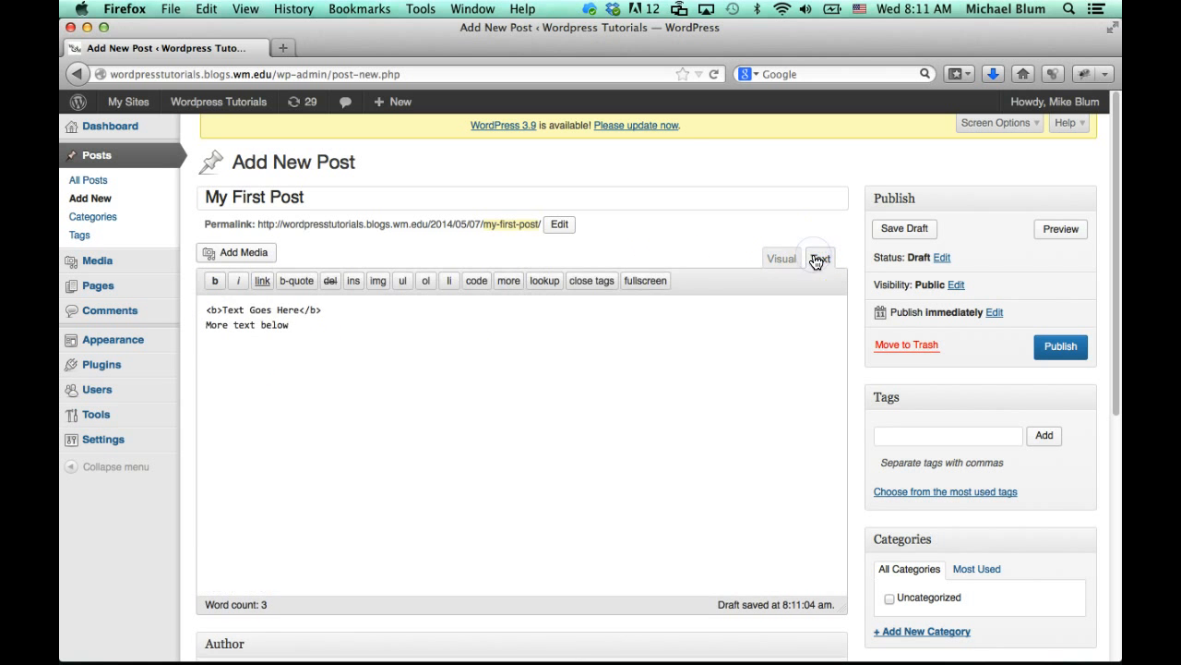
pyautogui.click(778, 262)
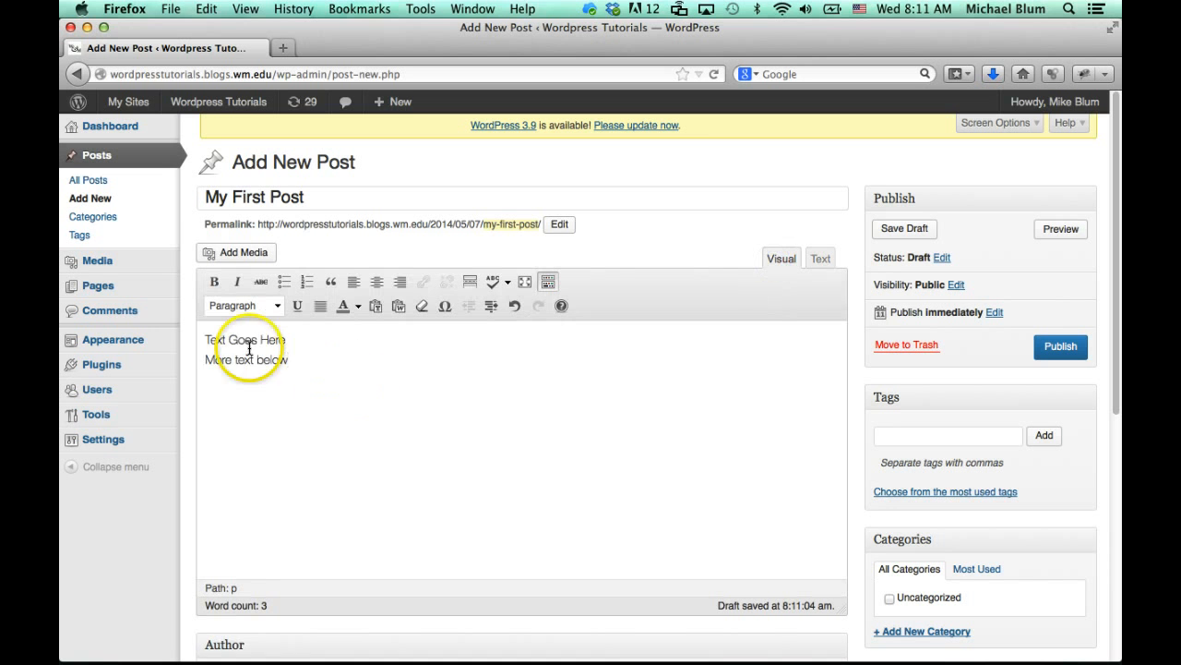
pyautogui.click(224, 339)
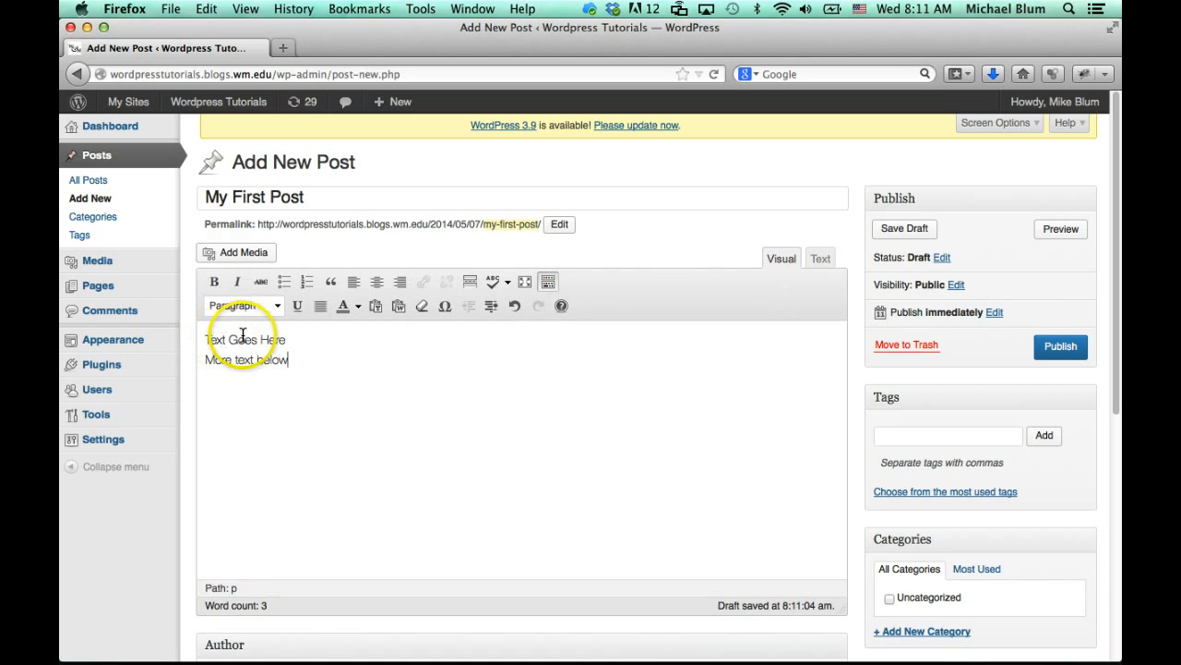
pyautogui.click(216, 282)
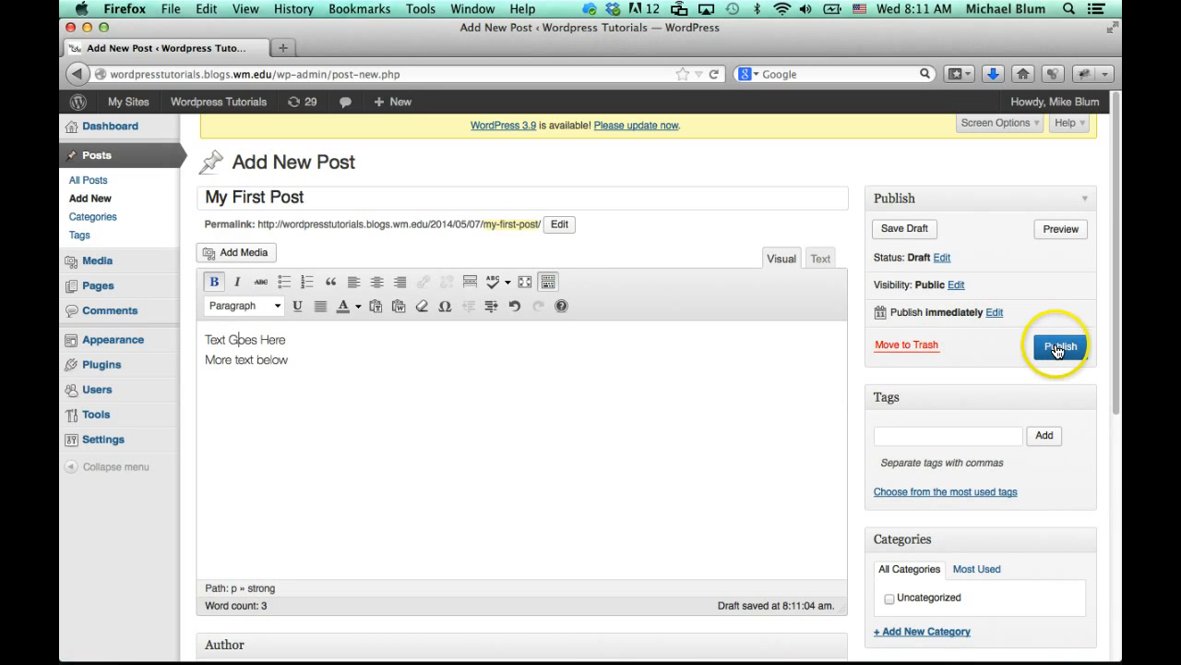
pyautogui.scroll(-1, 1029, 469)
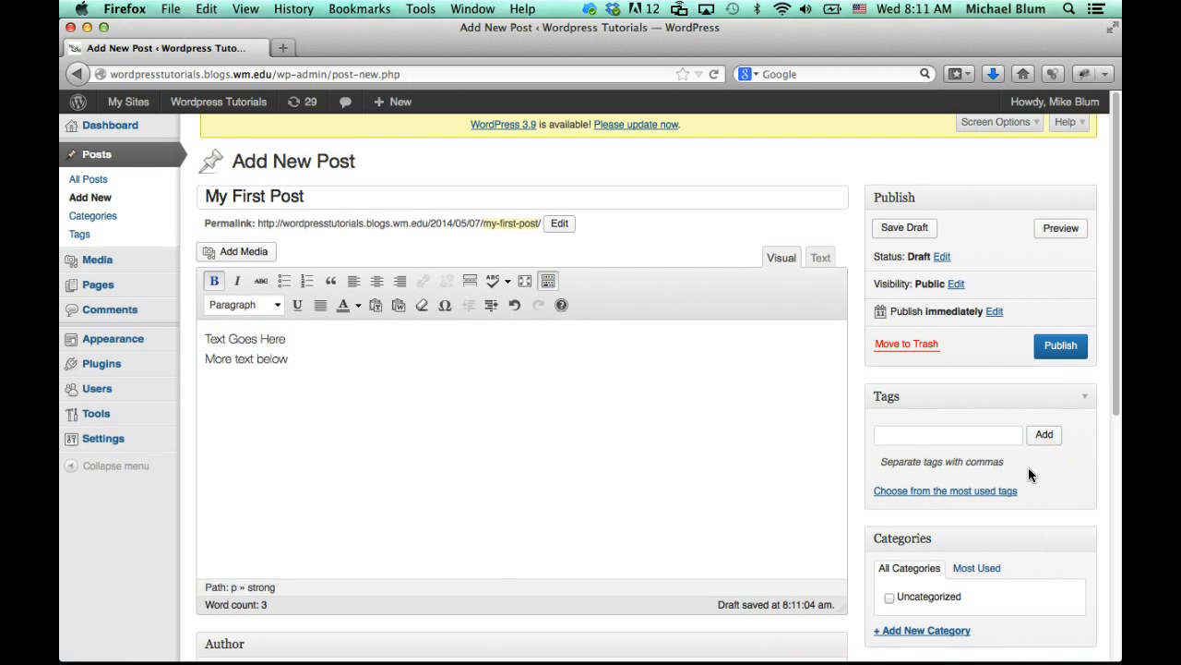
# Step: Add a new category named "tutorials" to the post
pyautogui.scroll(-3, 1030, 474)
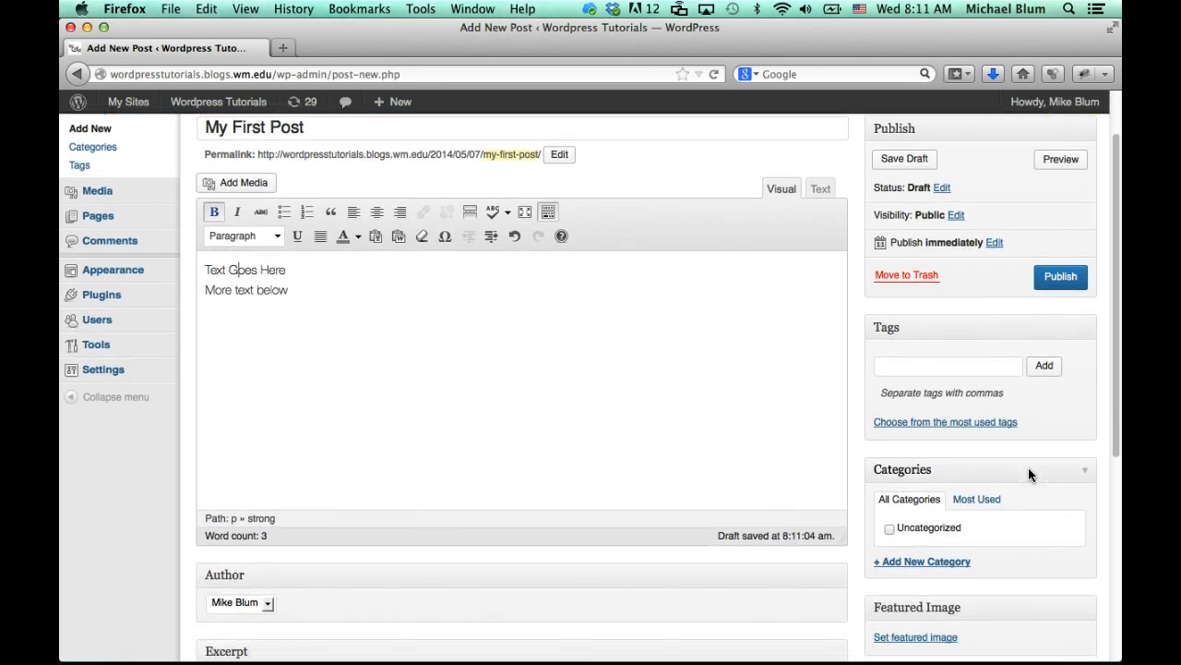
pyautogui.scroll(-3, 1030, 475)
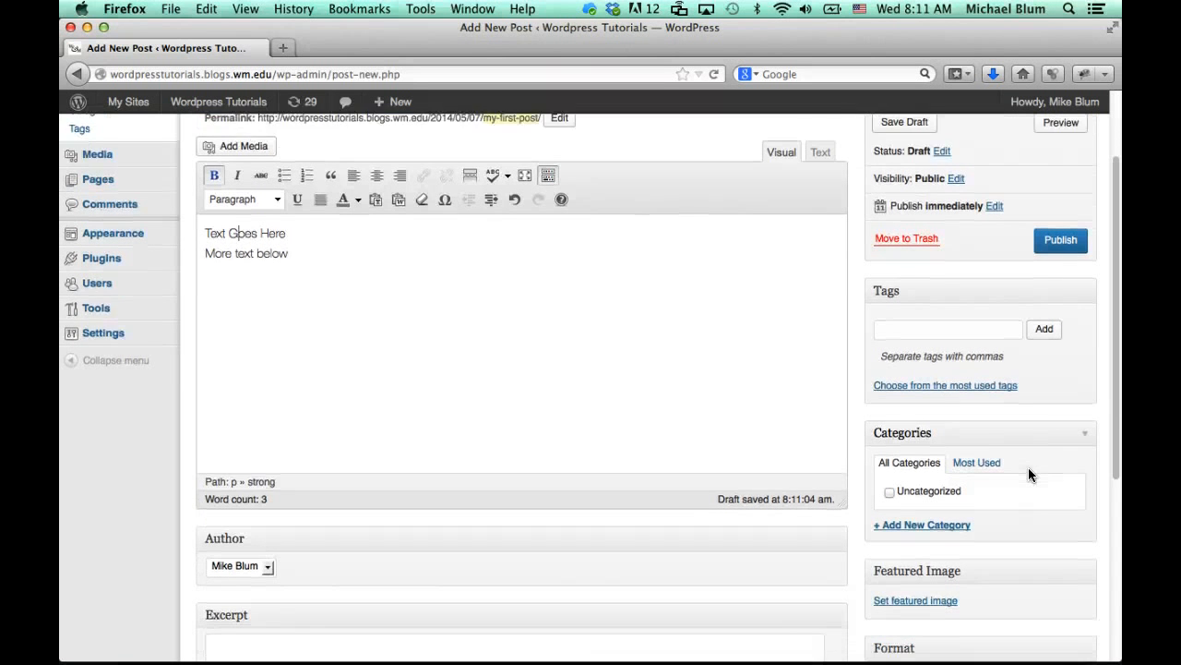
pyautogui.scroll(-1, 1030, 475)
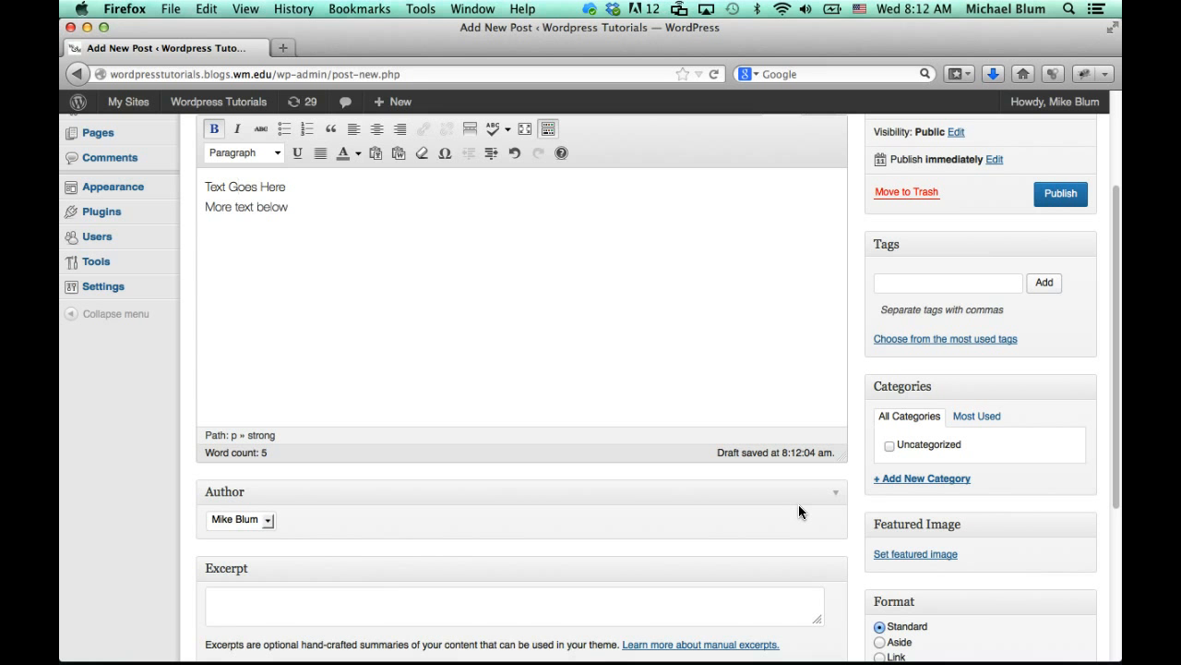
pyautogui.click(930, 480)
pyautogui.click(918, 503)
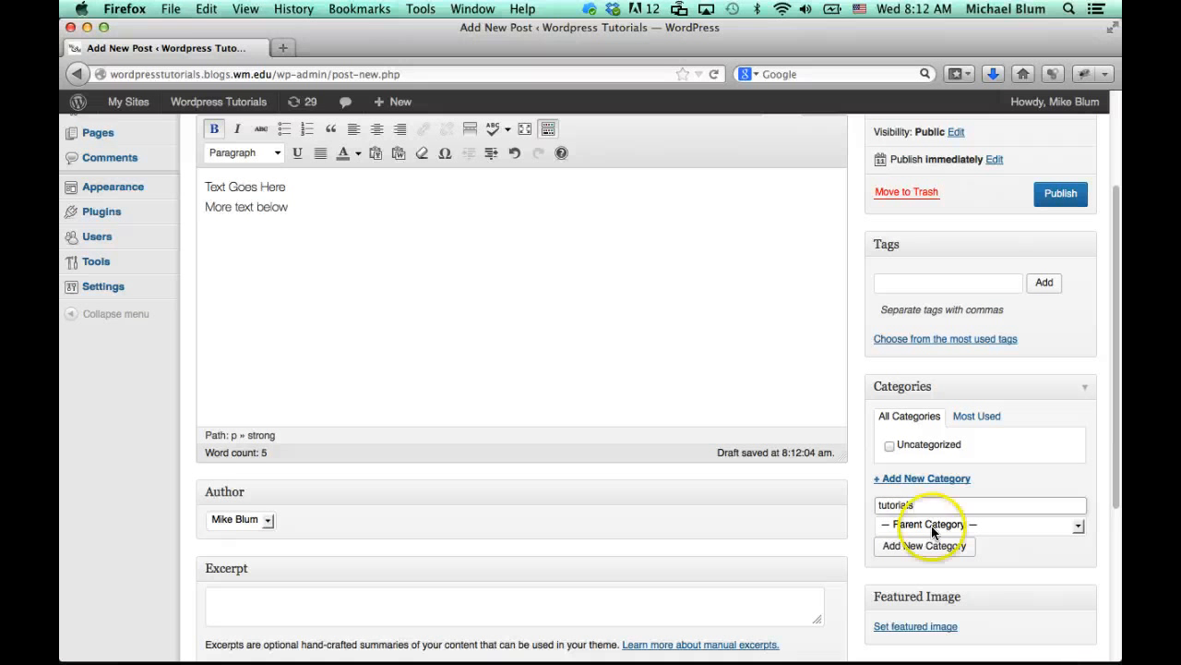
pyautogui.click(932, 545)
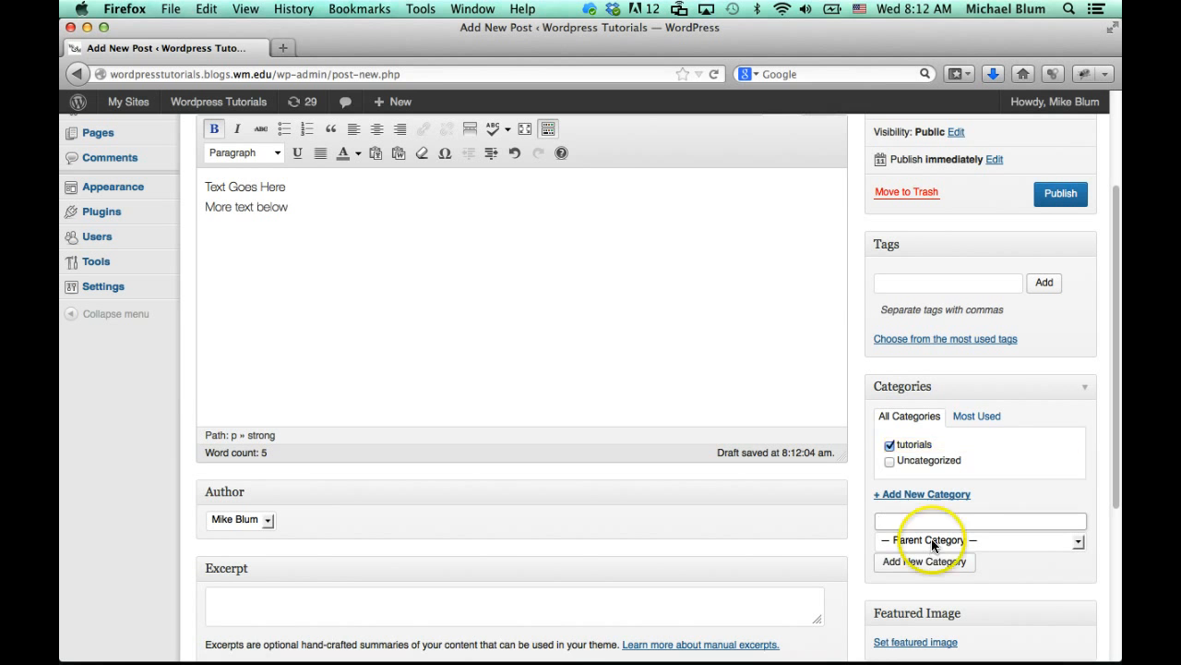
# Step: Publish the post "My First Post"
pyautogui.click(1114, 431)
pyautogui.moveTo(1114, 434); pyautogui.dragTo(1121, 275)
pyautogui.click(1059, 349)
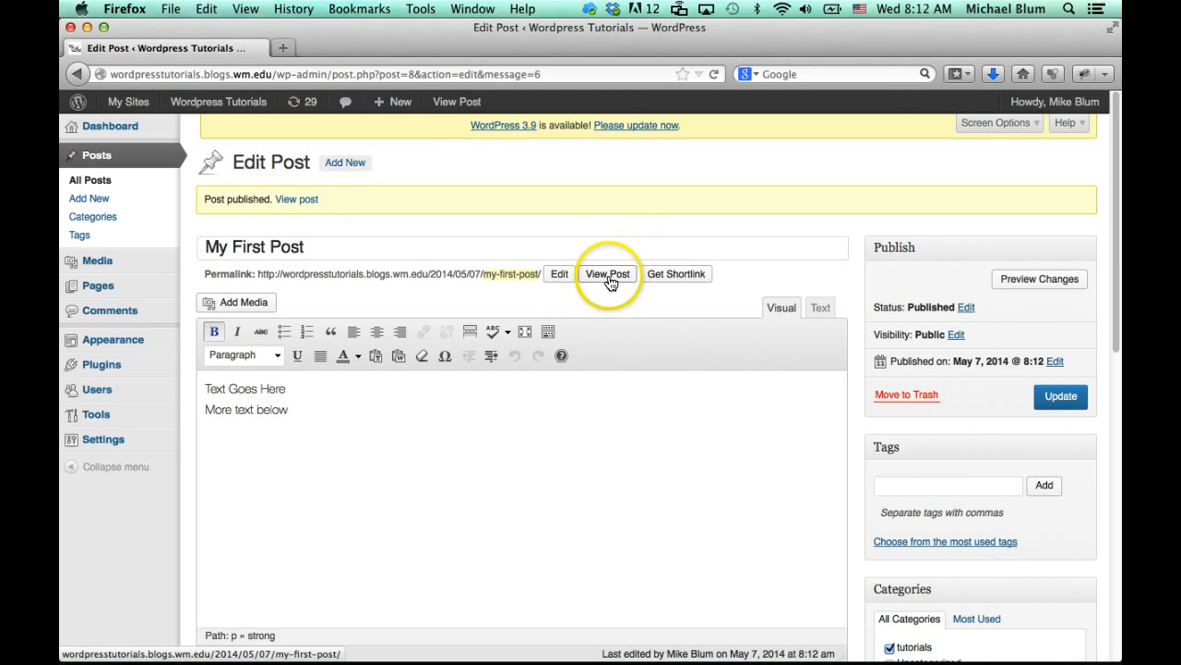
# Step: View the published post on the live site and check its title, text formatting and category
pyautogui.click(459, 103)
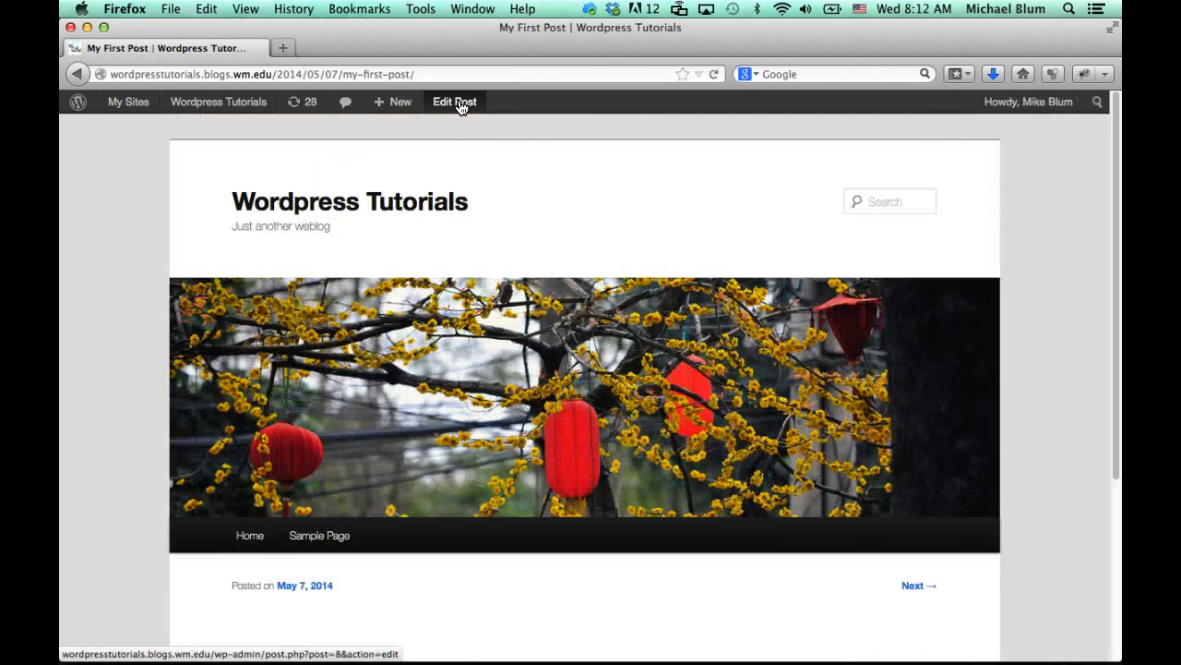
pyautogui.scroll(-5, 372, 264)
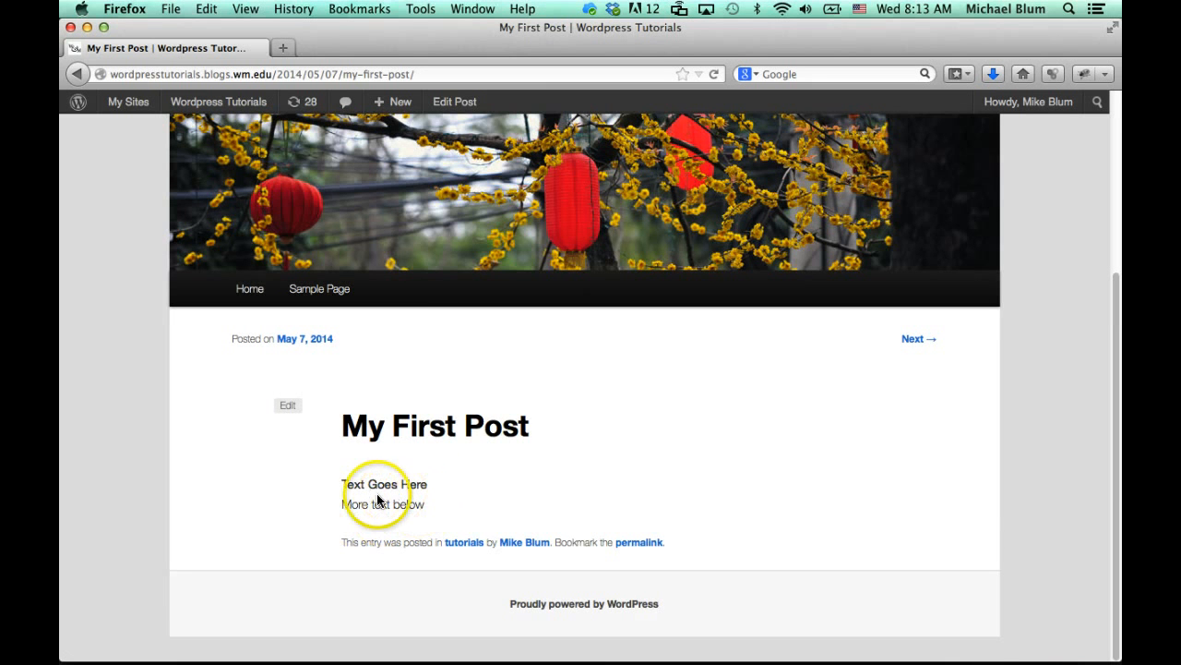
pyautogui.scroll(5, 377, 500)
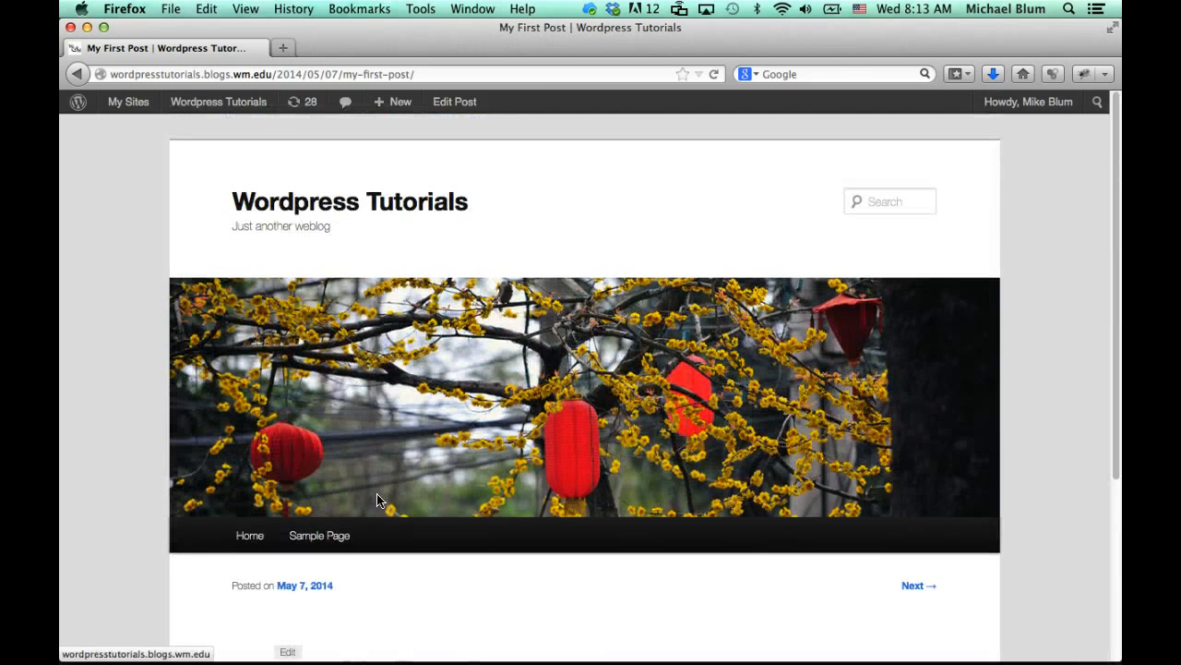
# Step: Go to the Wordpress Tutorials home page and examine how "My First Post" is listed among the posts
pyautogui.click(290, 203)
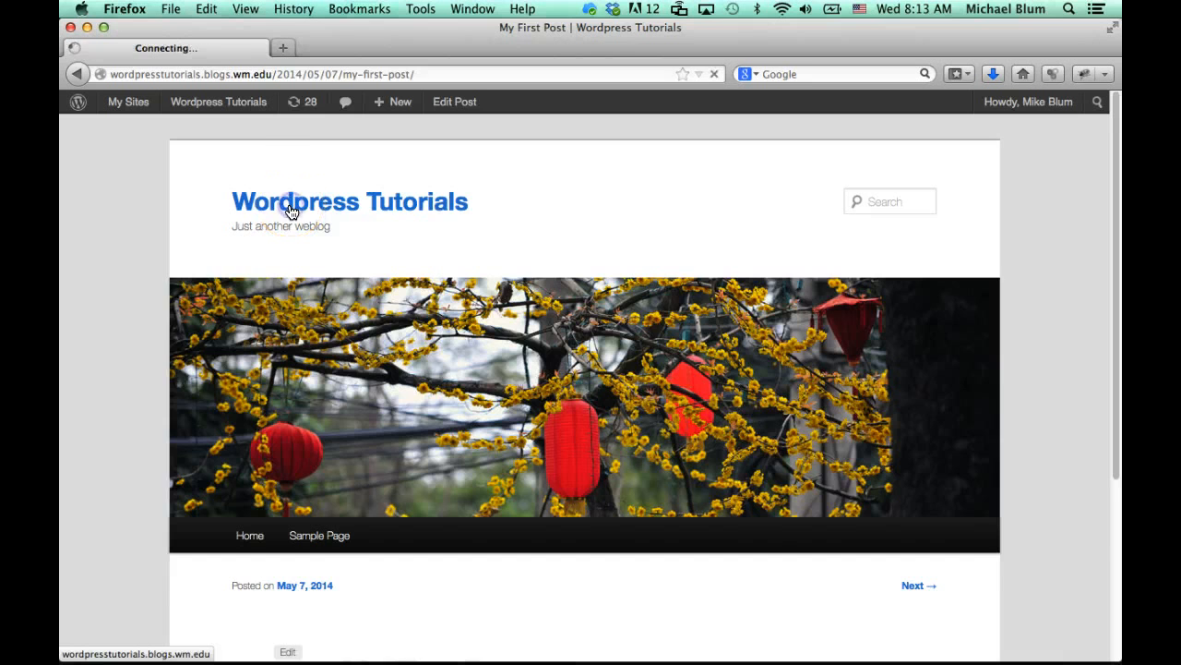
pyautogui.scroll(-5, 153, 330)
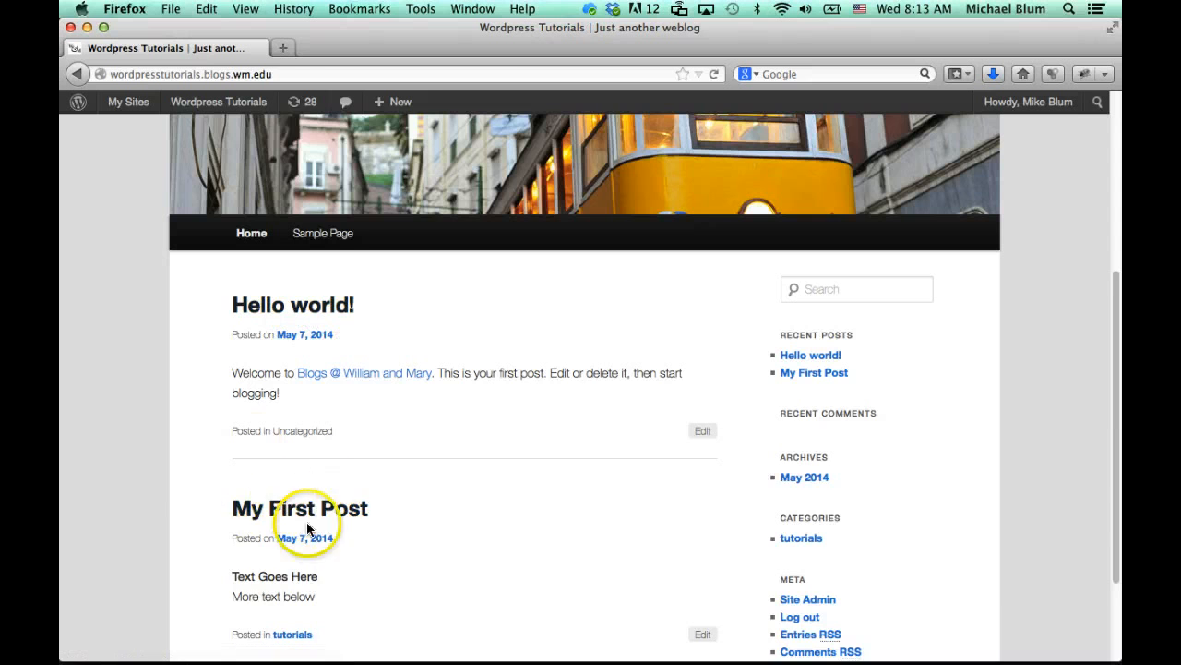
pyautogui.scroll(-2, 249, 546)
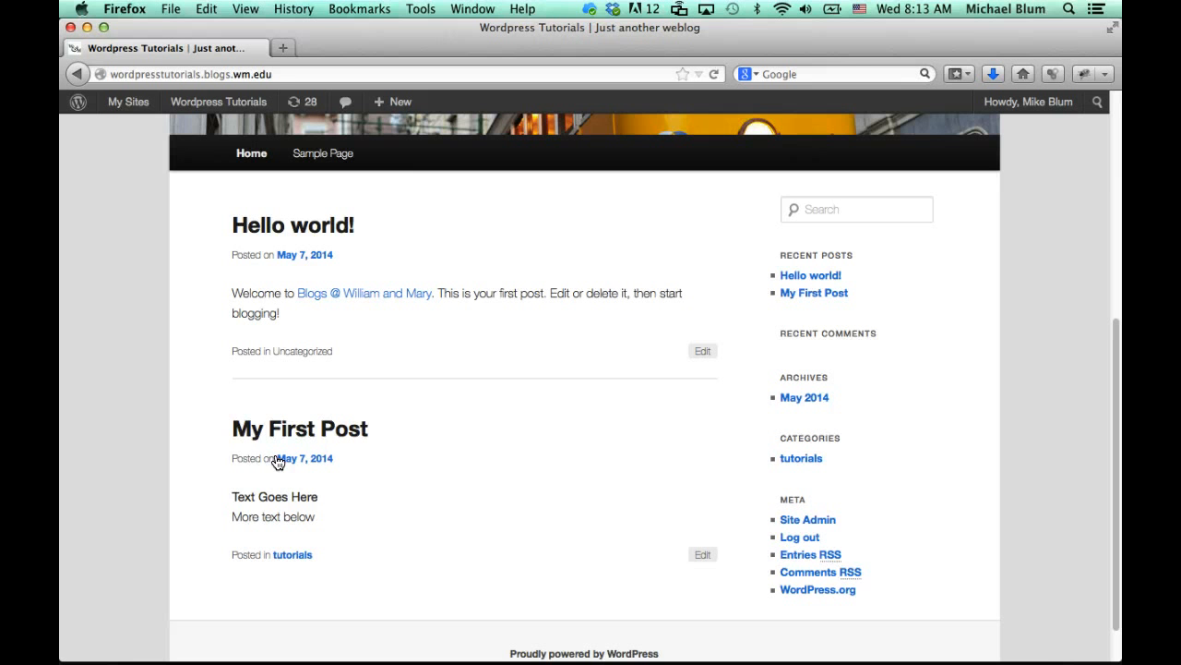
pyautogui.scroll(5, 277, 462)
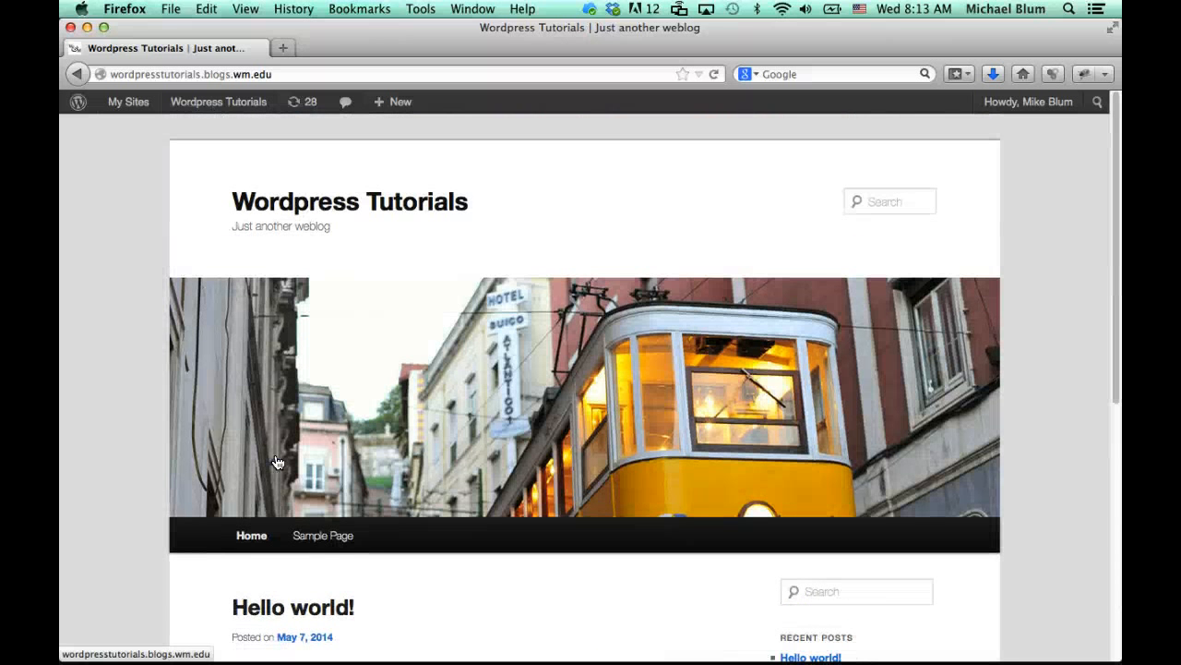
pyautogui.click(257, 436)
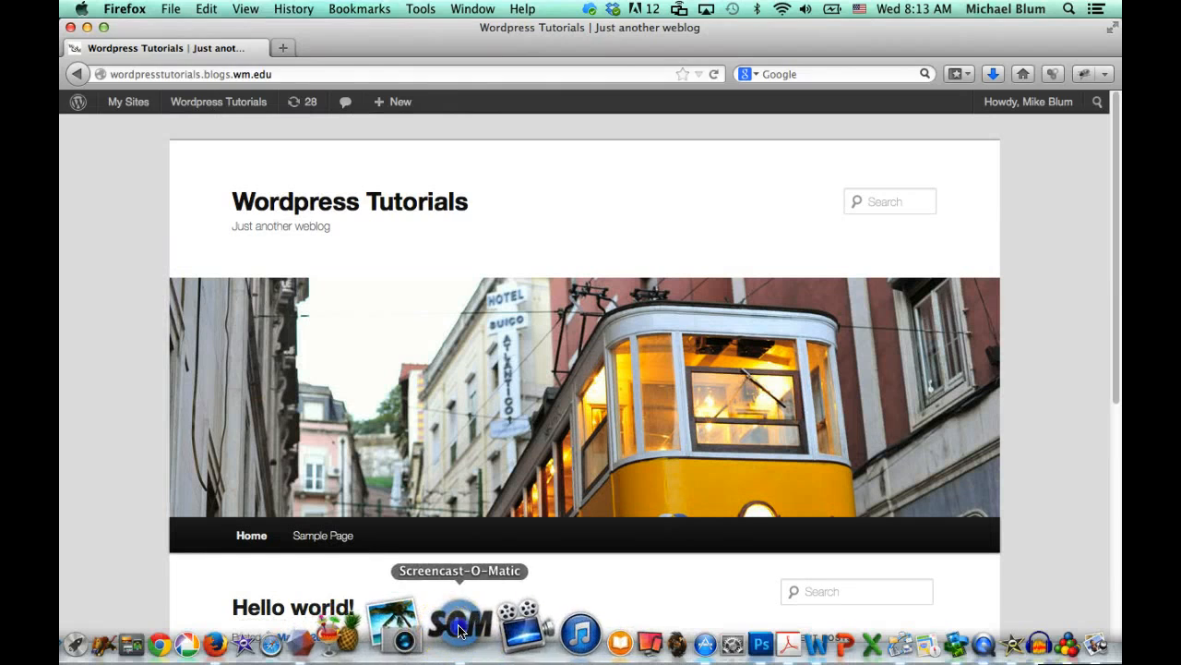